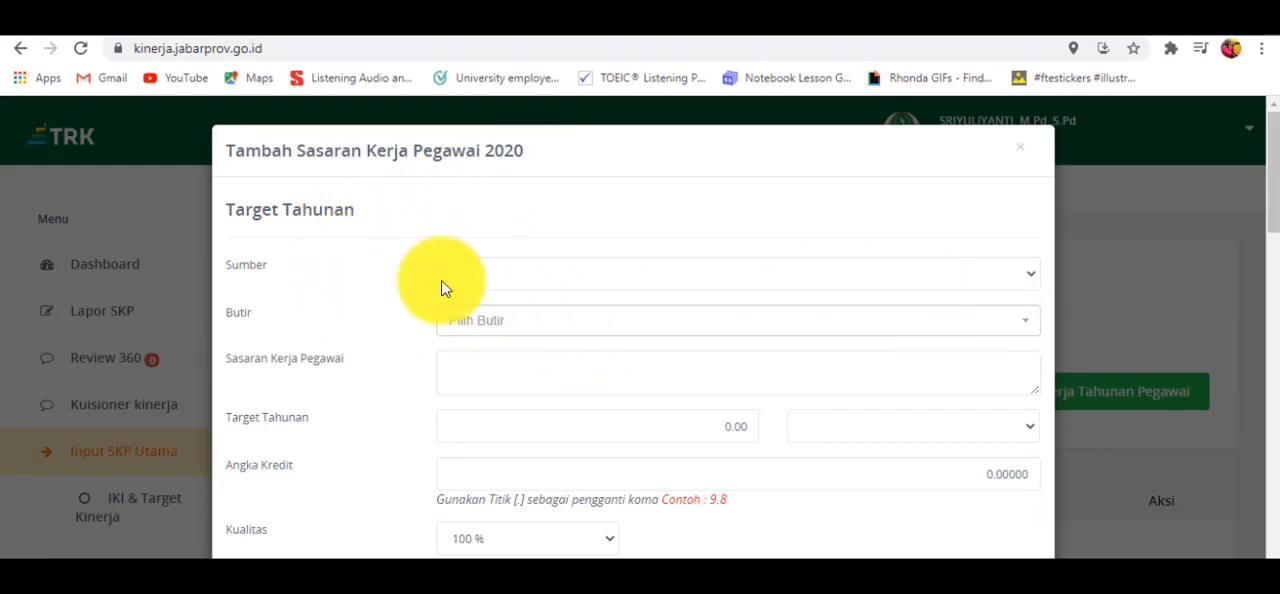
# - Set the target's Sumber to Tupoksi and choose the Butir starting with "Merencanakan pembelajaran/bimbingan, melaksanakan pembelajaran/ bimbingan yang bermutu"
pyautogui.click(1036, 281)
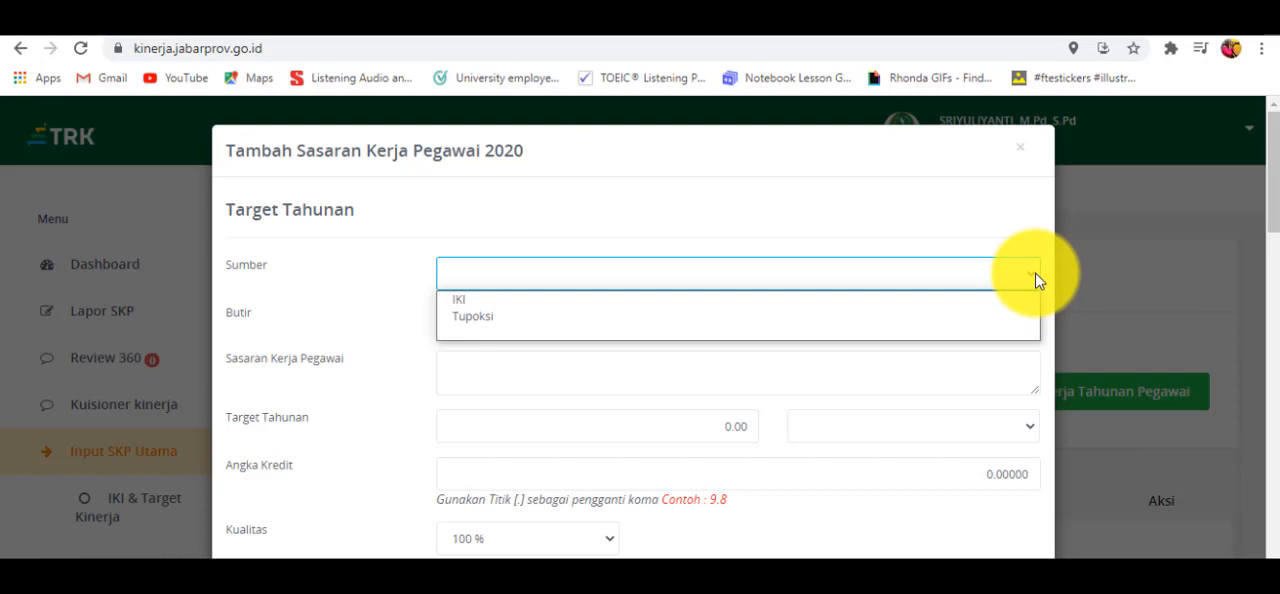
pyautogui.click(723, 316)
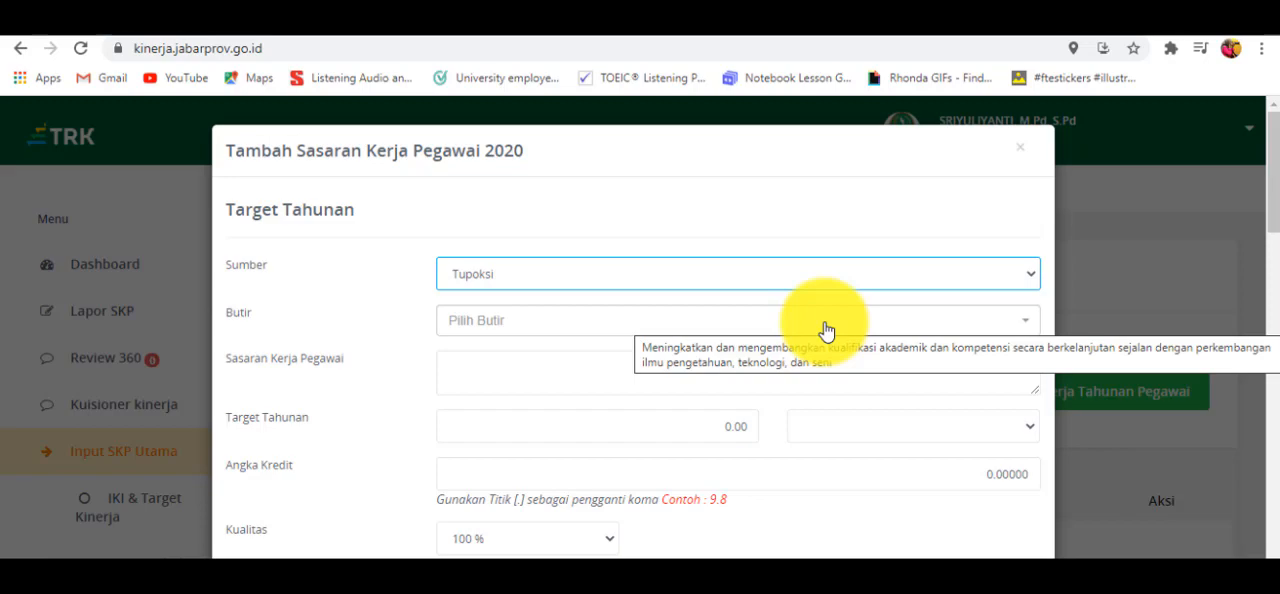
pyautogui.click(1030, 341)
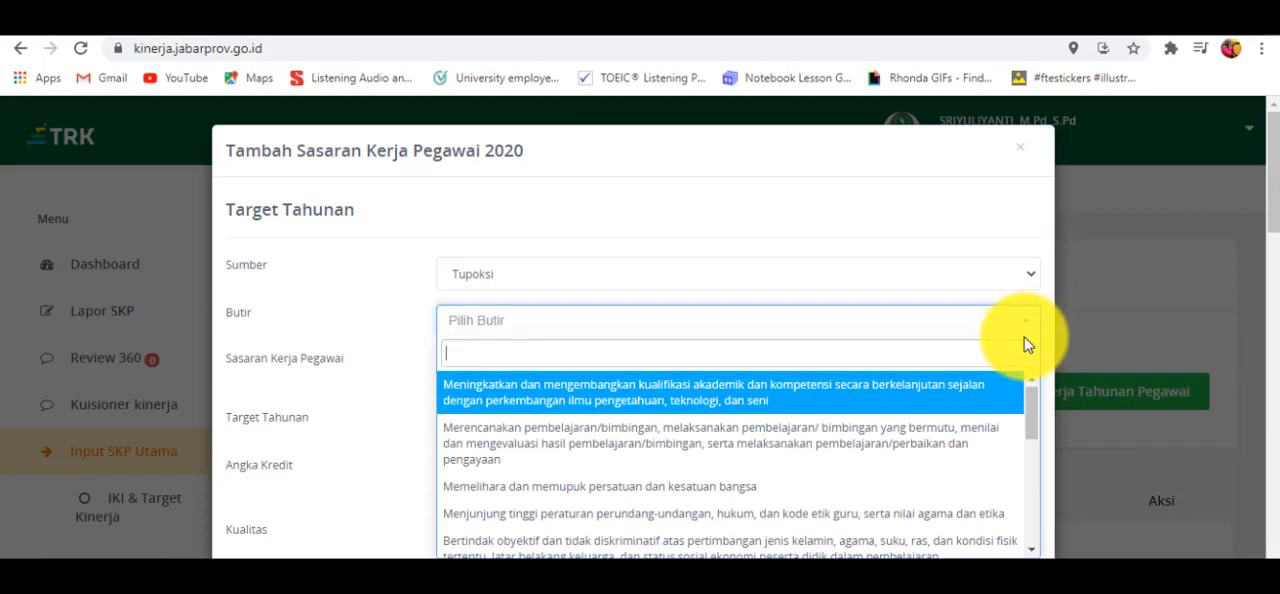
pyautogui.click(938, 462)
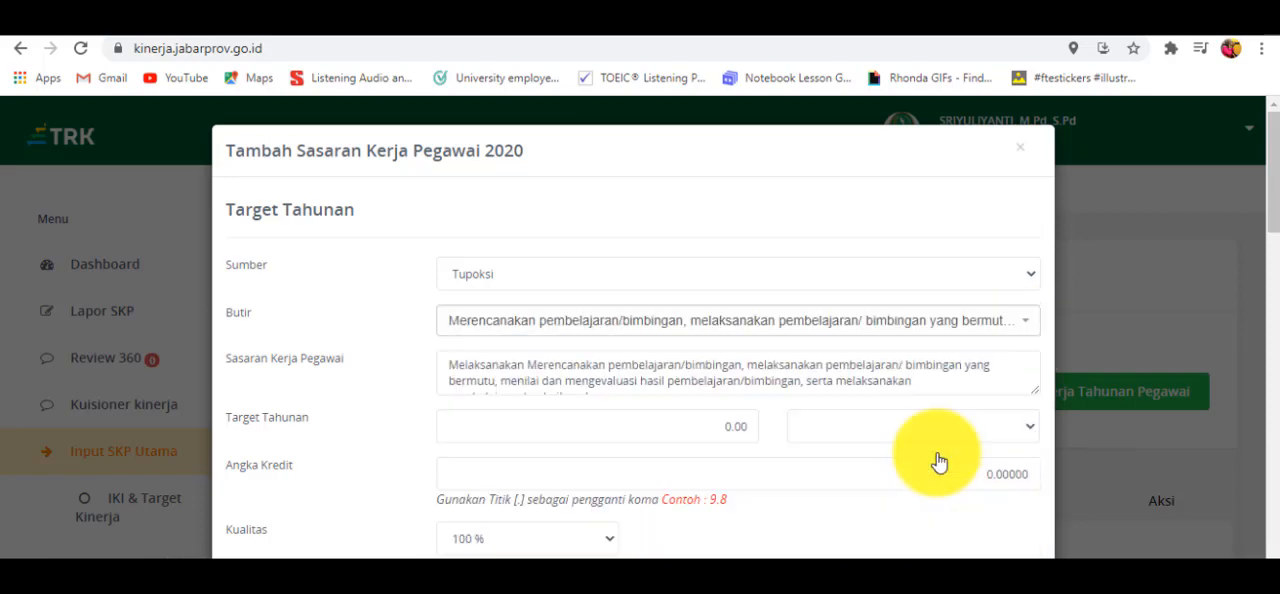
# - Set the Target Tahunan to 1 with dokumen as its unit
pyautogui.scroll(-1, 966, 376)
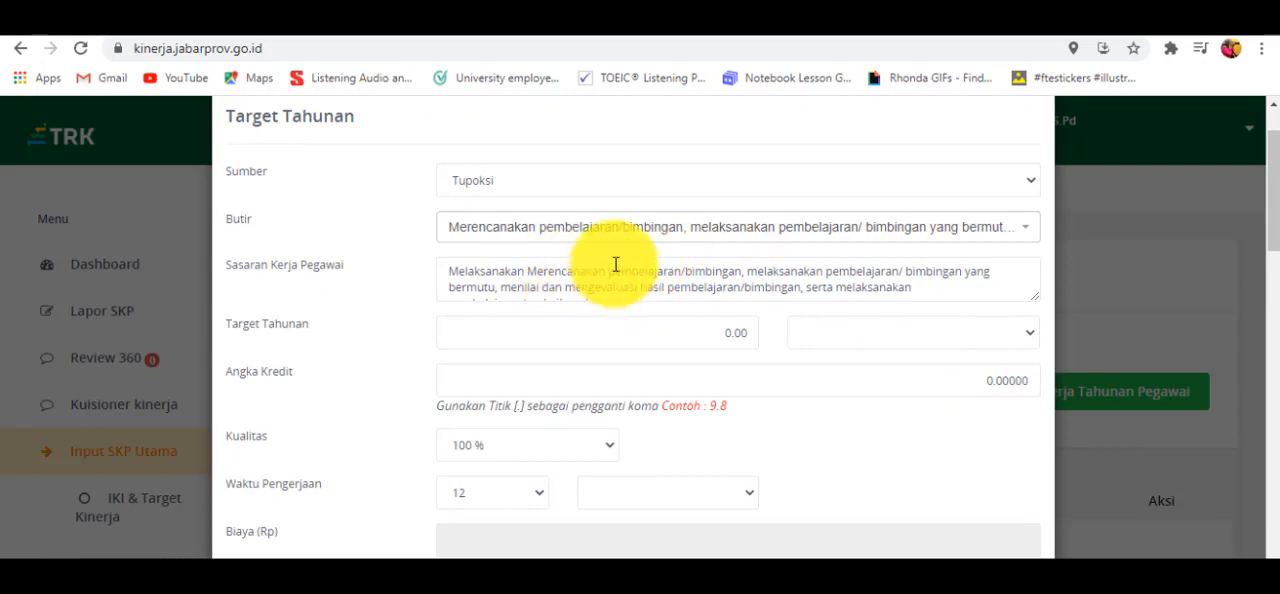
pyautogui.click(733, 336)
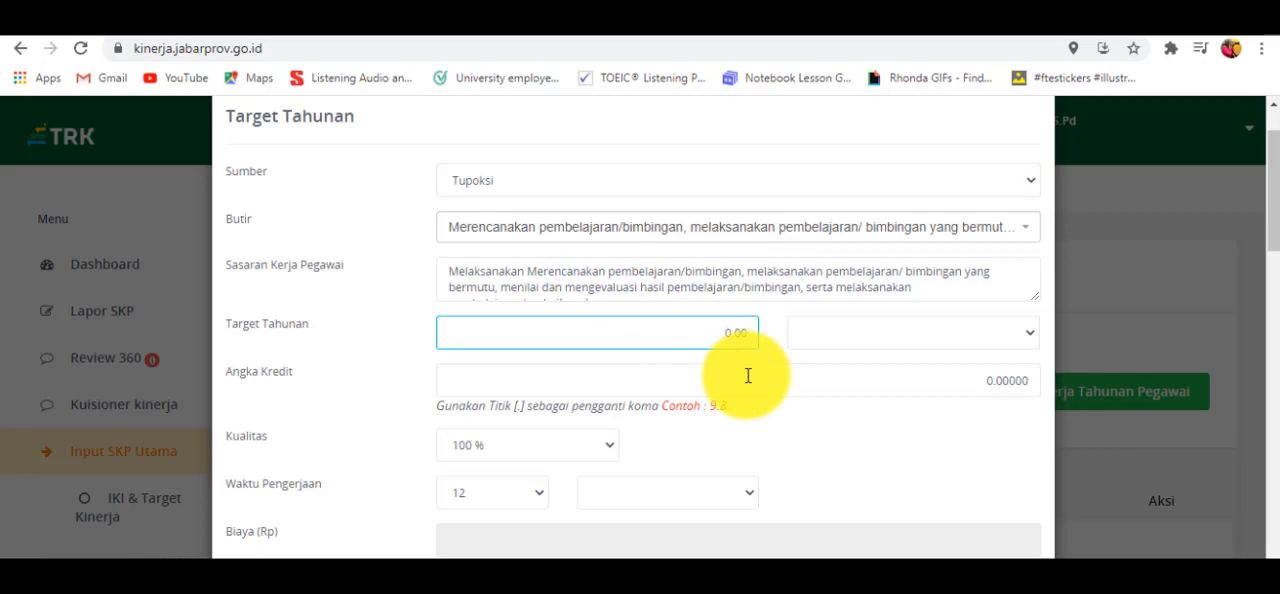
pyautogui.write('1')
pyautogui.click(1030, 334)
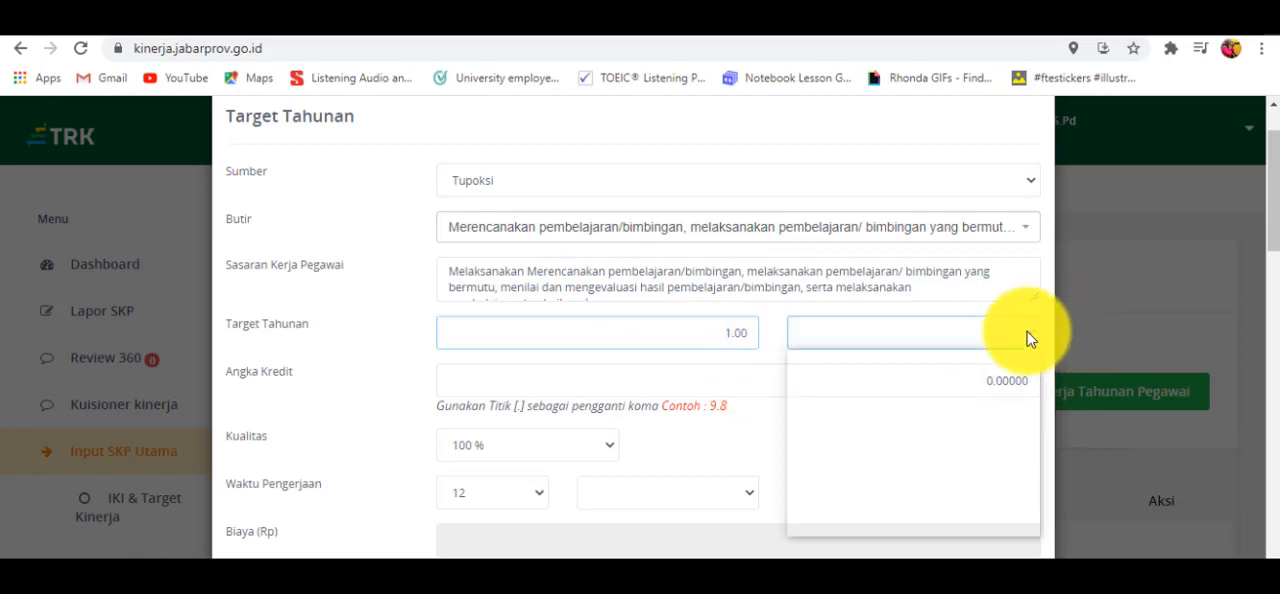
pyautogui.click(983, 360)
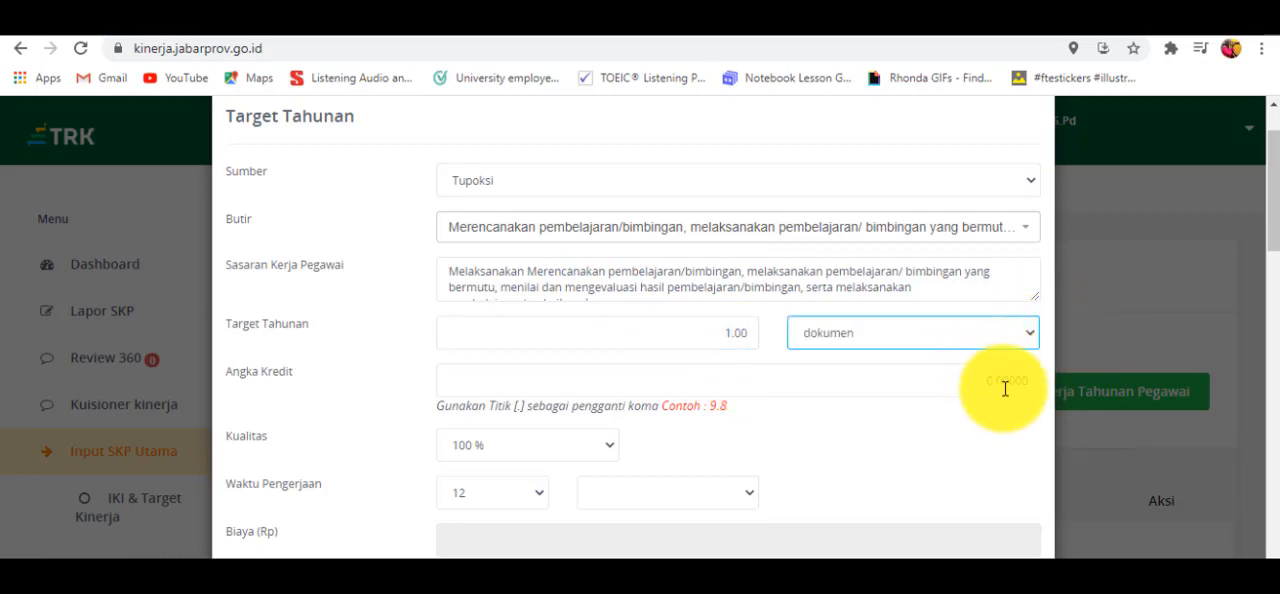
# - Enter 19.5 as the Angka Kredit for the annual target
pyautogui.click(993, 384)
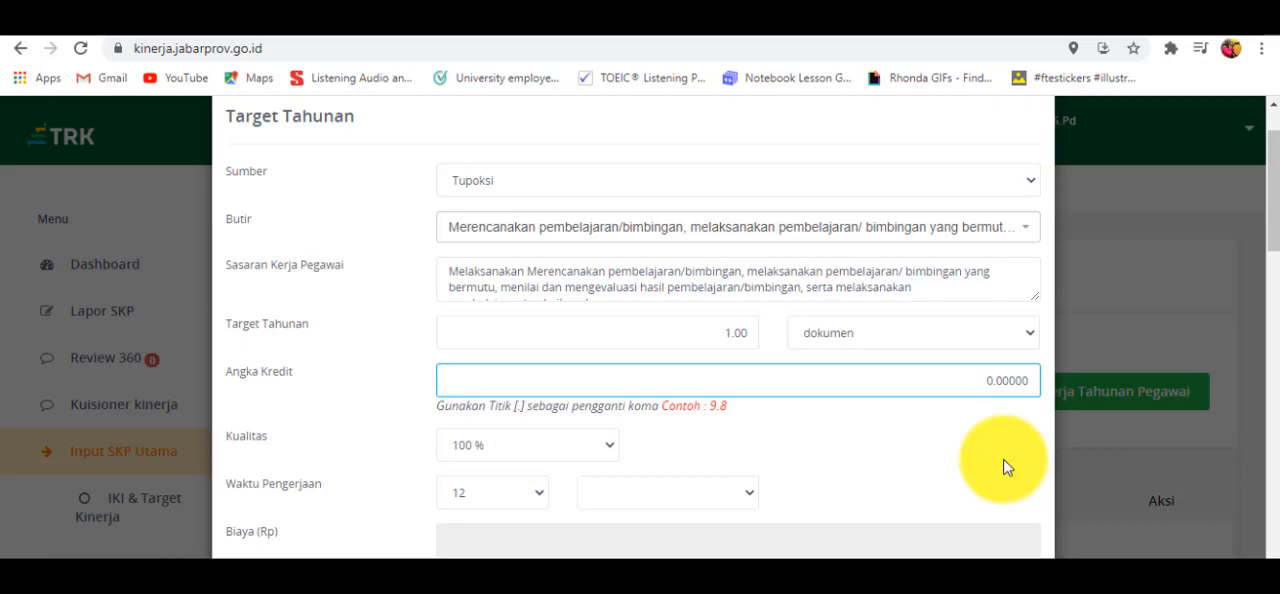
pyautogui.write('1')
pyautogui.write('5')
pyautogui.write('.5')
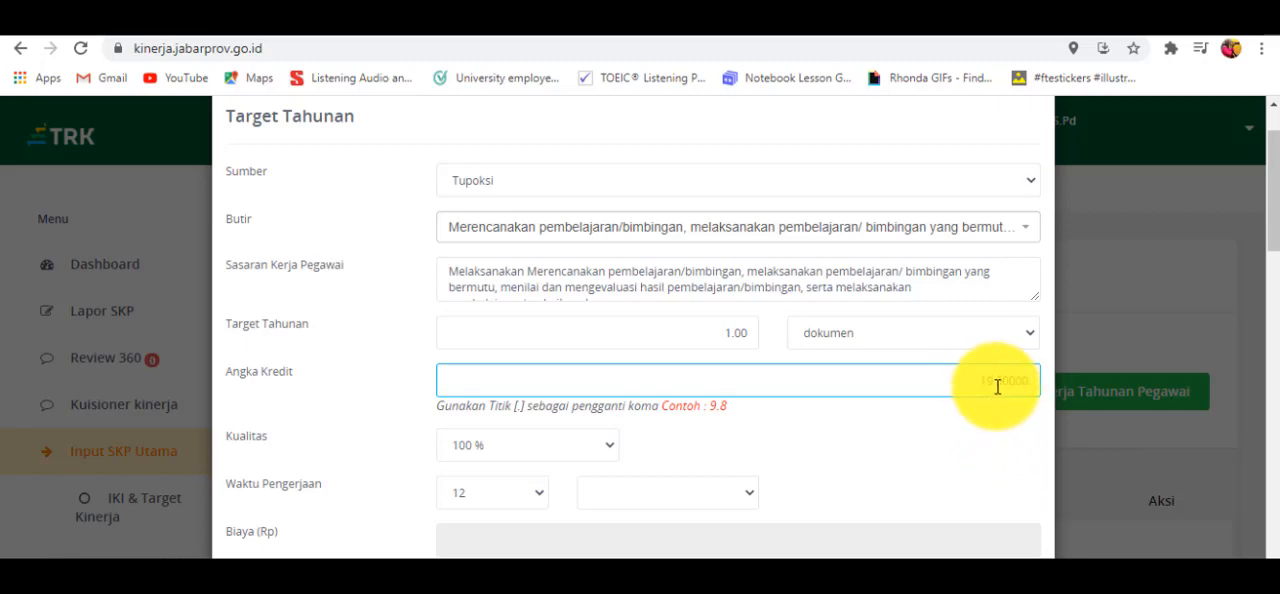
# - Choose bulan as the unit of the Waktu Pengerjaan
pyautogui.scroll(-1, 905, 440)
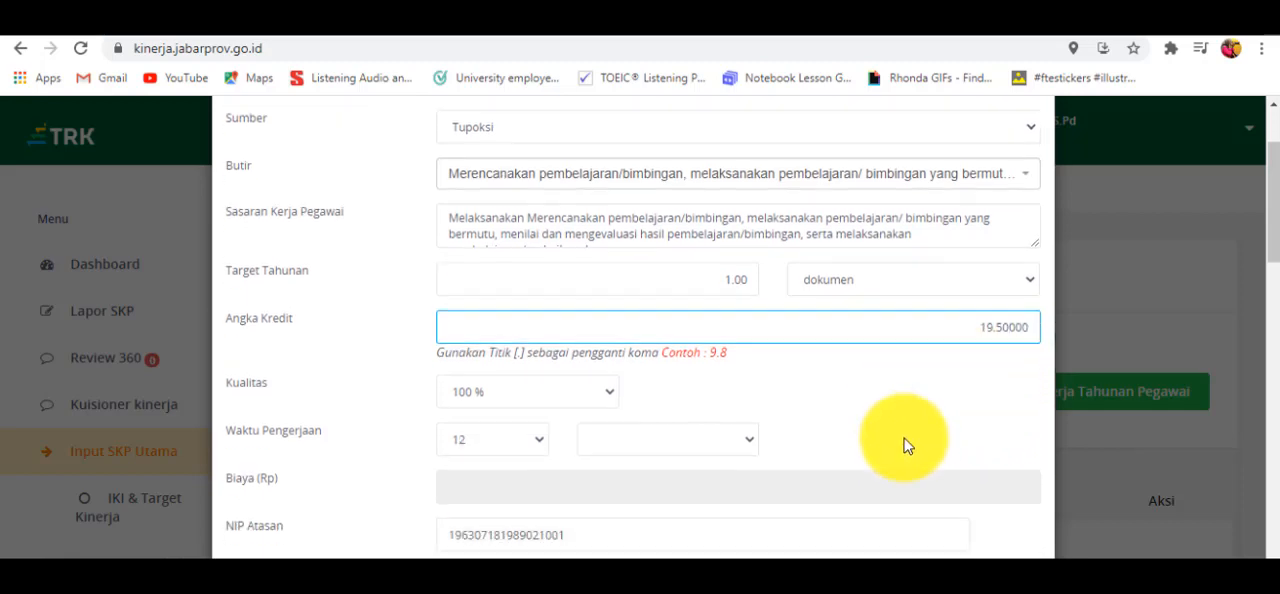
pyautogui.scroll(-1, 905, 433)
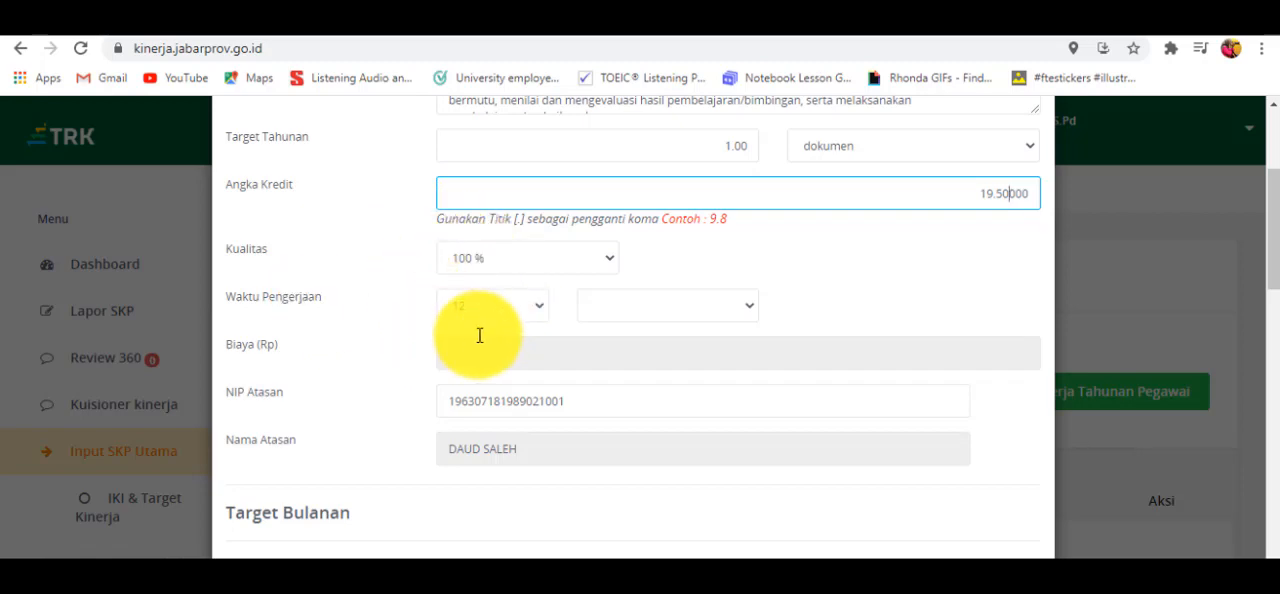
pyautogui.click(748, 303)
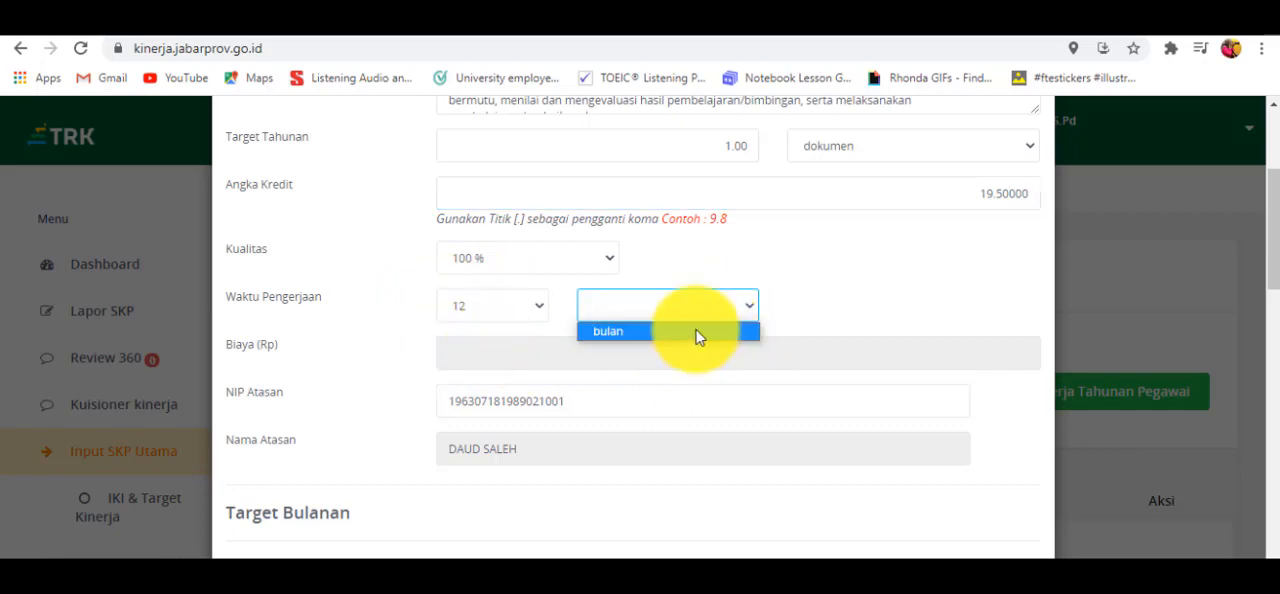
pyautogui.click(698, 337)
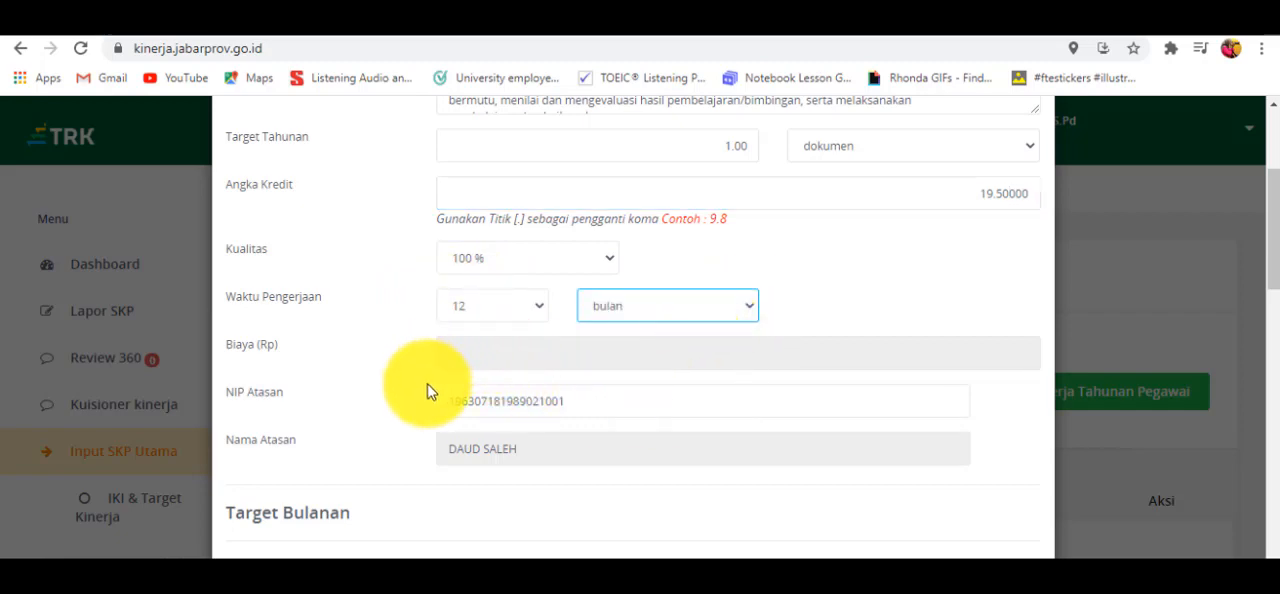
# - Save the Tupoksi work target, leaving the Target Bulanan section and the note to the supervisor unfilled
pyautogui.scroll(-3, 598, 397)
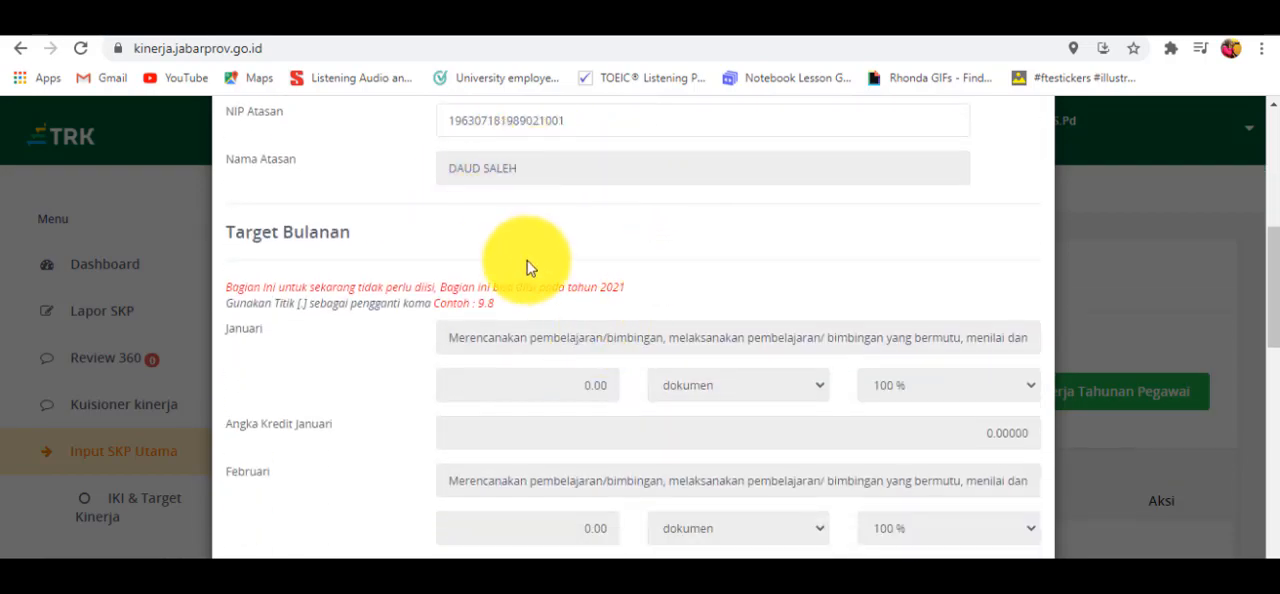
pyautogui.scroll(-12, 528, 268)
pyautogui.scroll(-4, 528, 268)
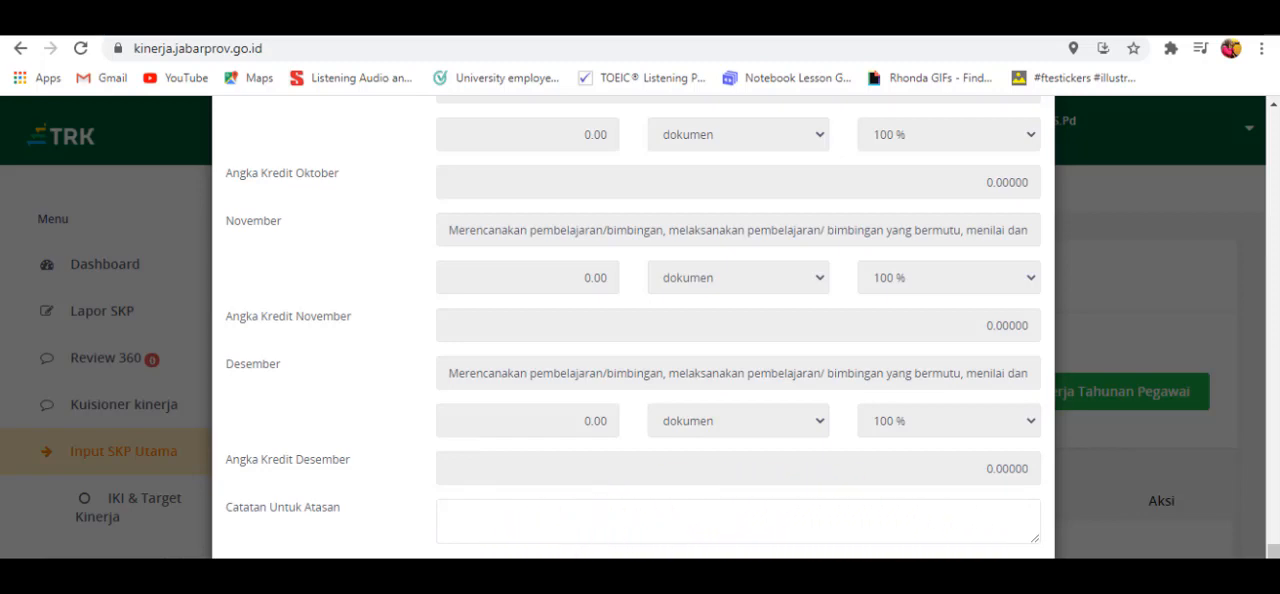
pyautogui.scroll(-3, 994, 329)
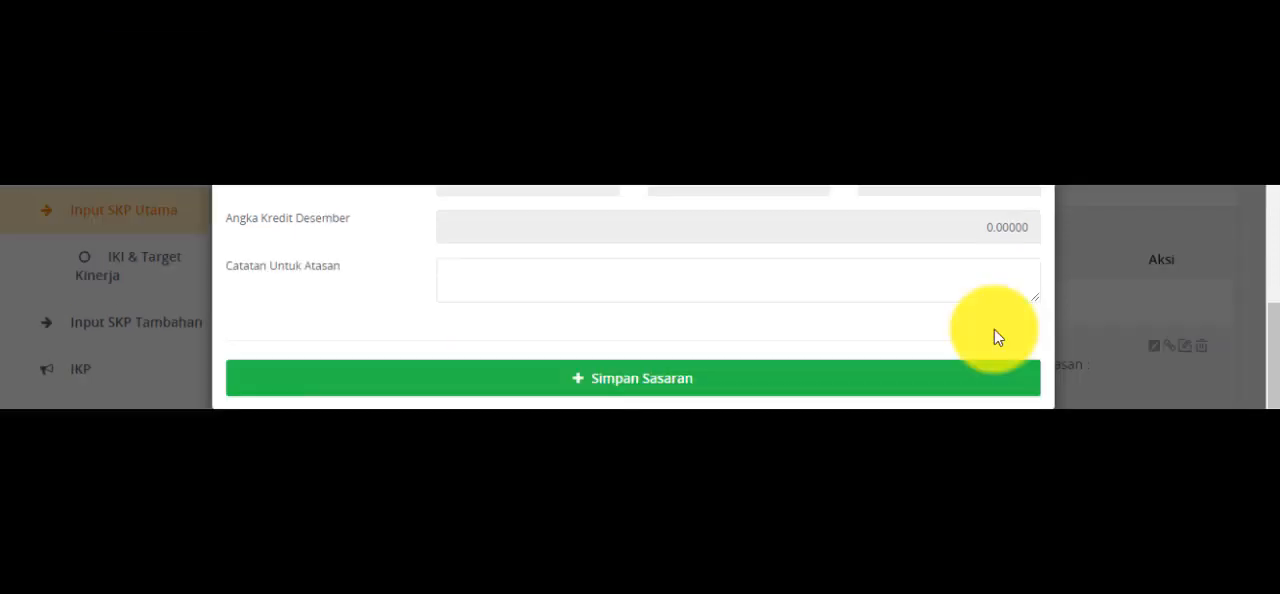
pyautogui.click(657, 374)
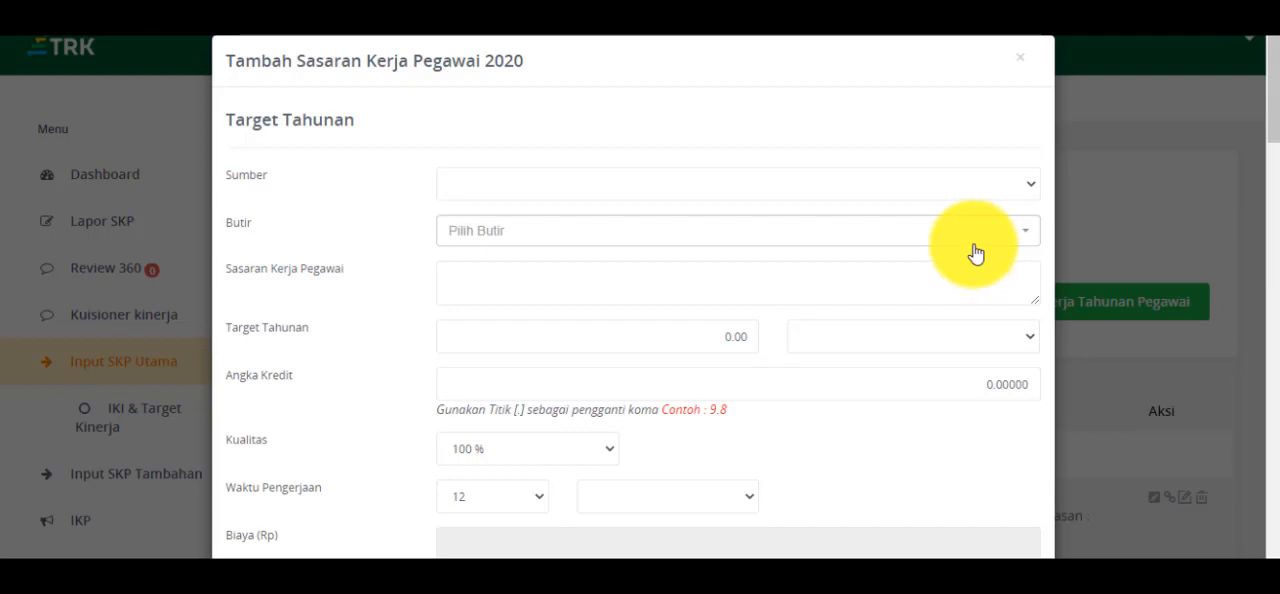
# - Set the new target's Sumber to IKI, search Butir for "Melaksanakan tugas" and choose the class guidance item "(khusus Guru Kelas)"
pyautogui.click(1032, 189)
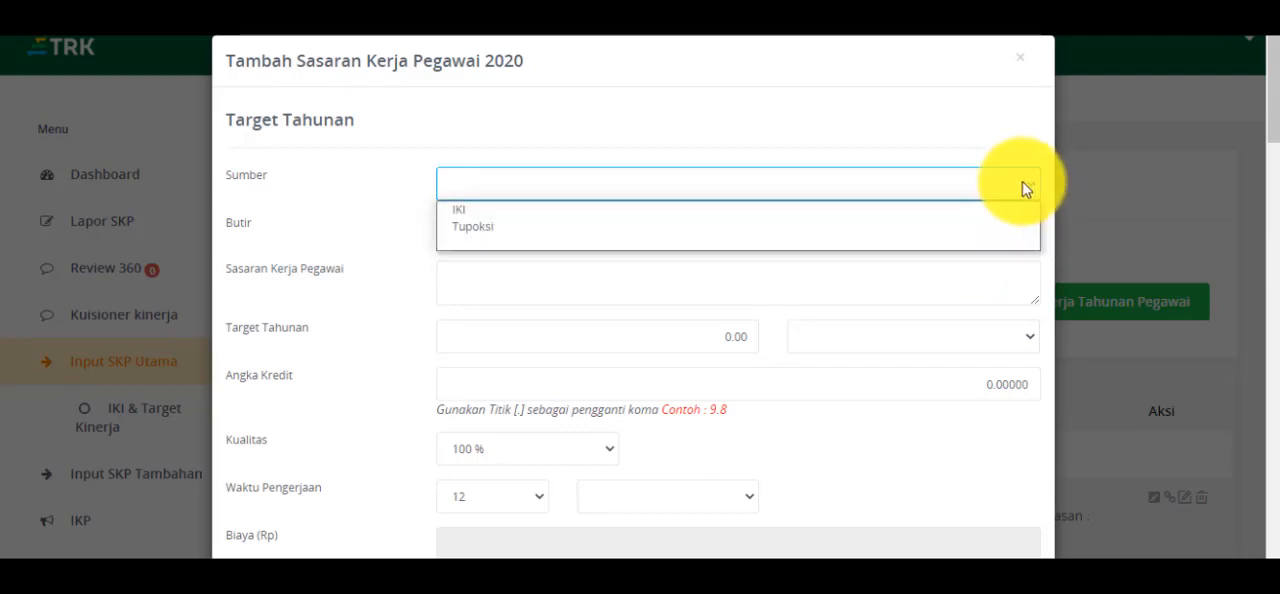
pyautogui.click(950, 207)
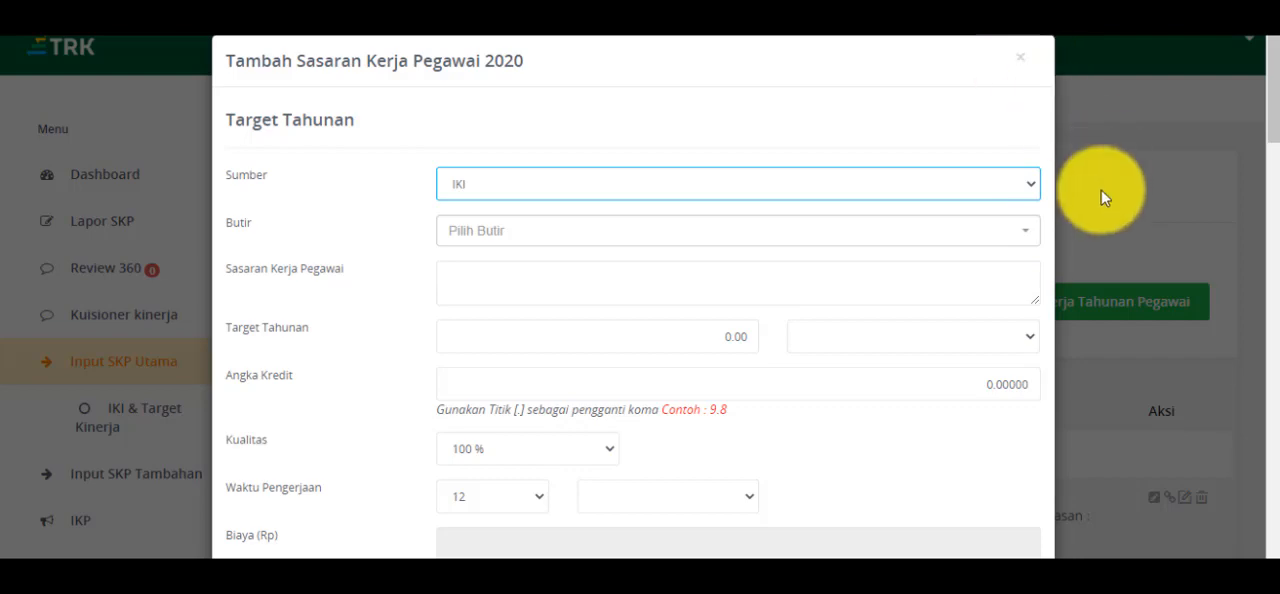
pyautogui.click(1037, 241)
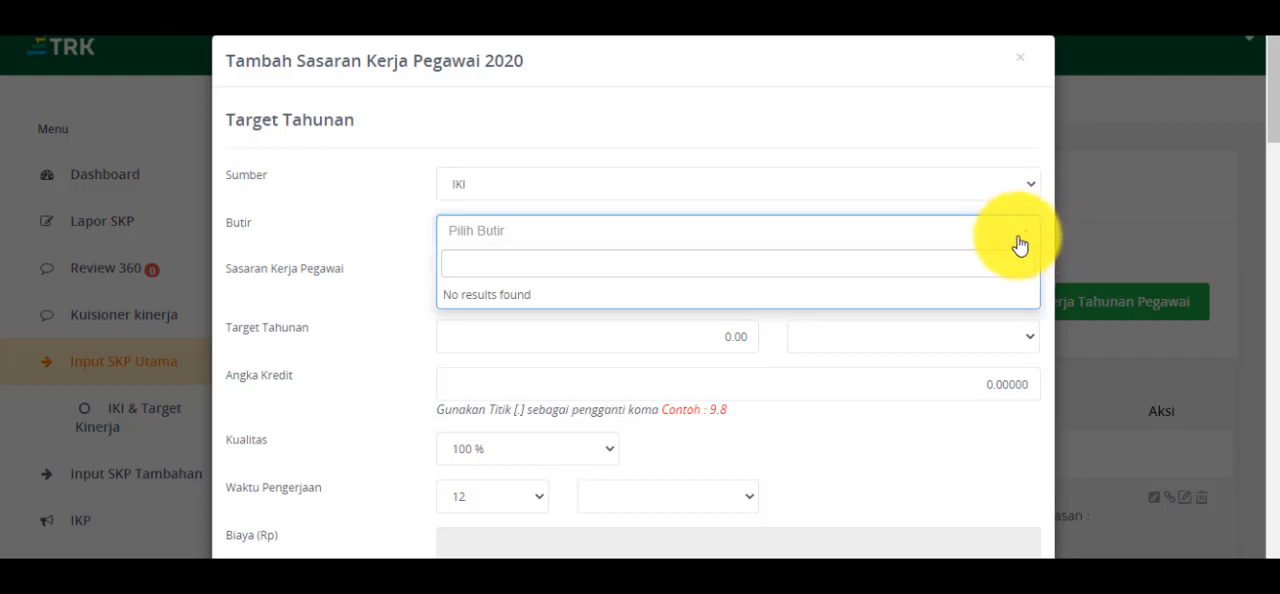
pyautogui.write('Melaksanakan tugas')
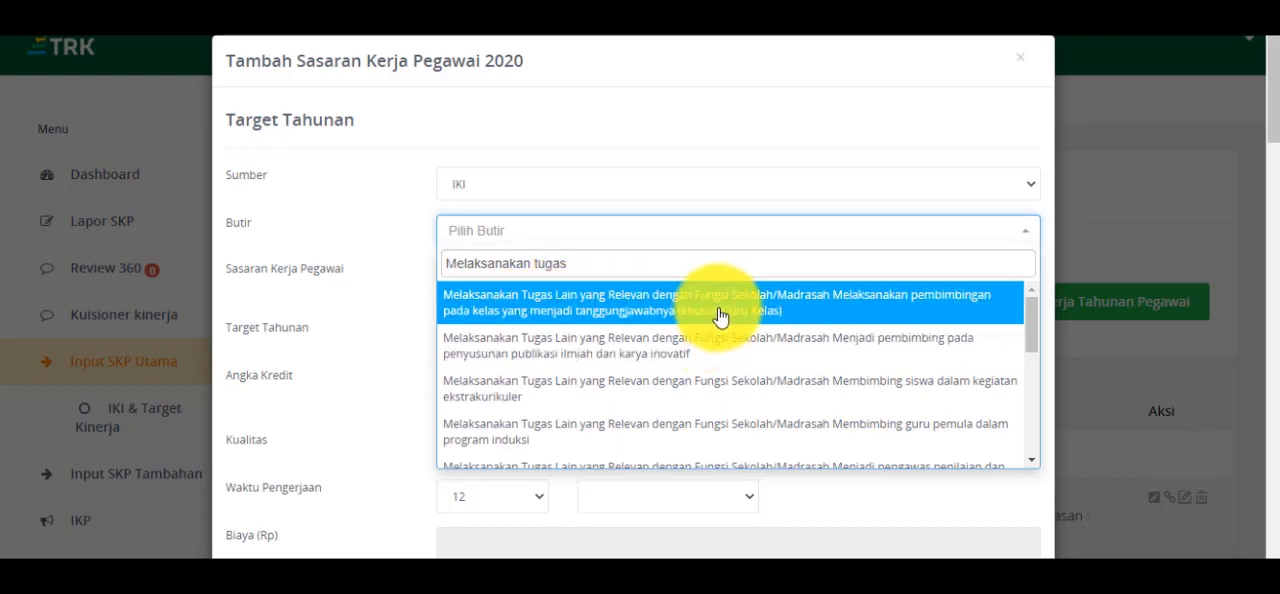
pyautogui.click(925, 321)
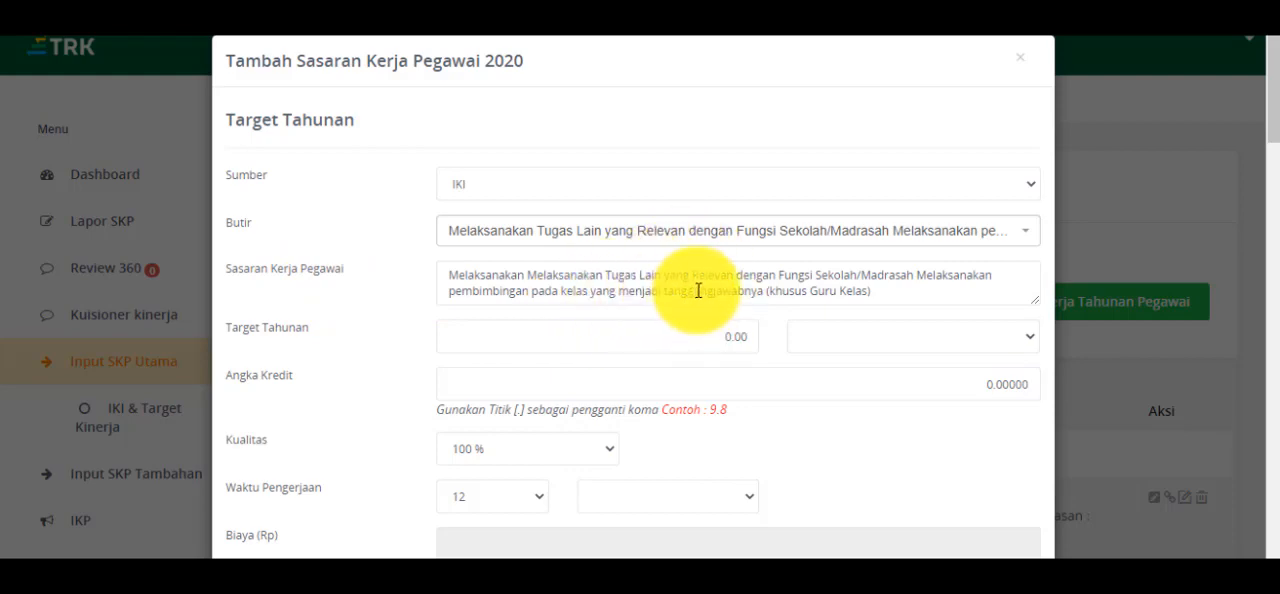
# - Set the IKI target's Target Tahunan to 1 dokumen and its Angka Kredit to 0.975
pyautogui.click(748, 348)
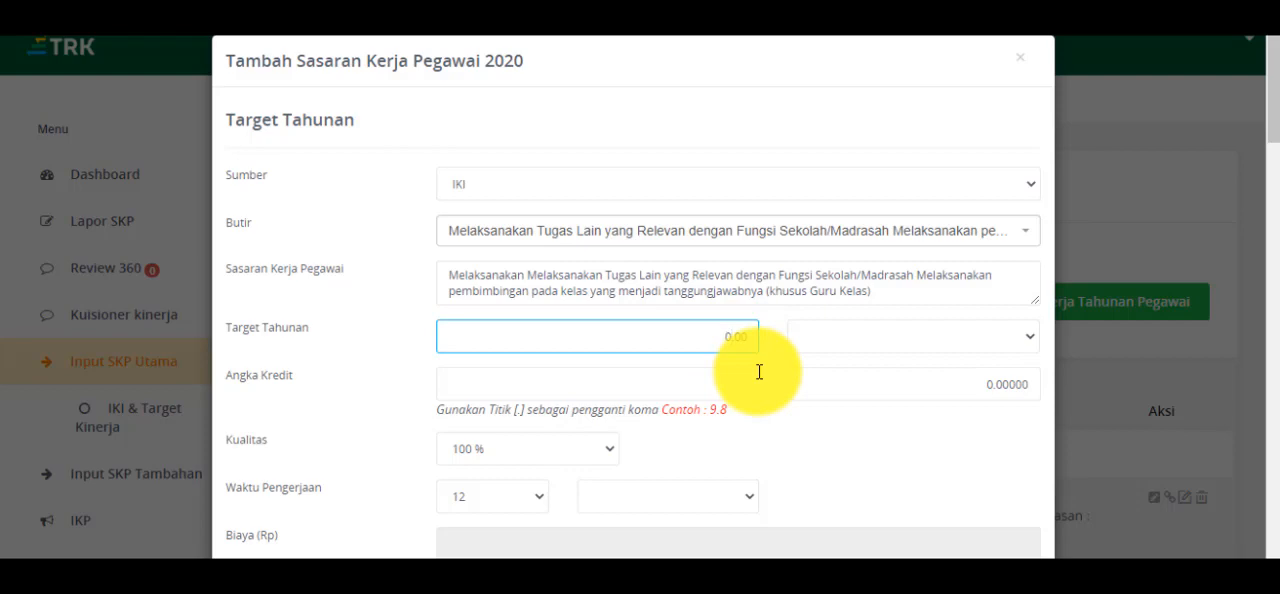
pyautogui.write('1')
pyautogui.click(1025, 340)
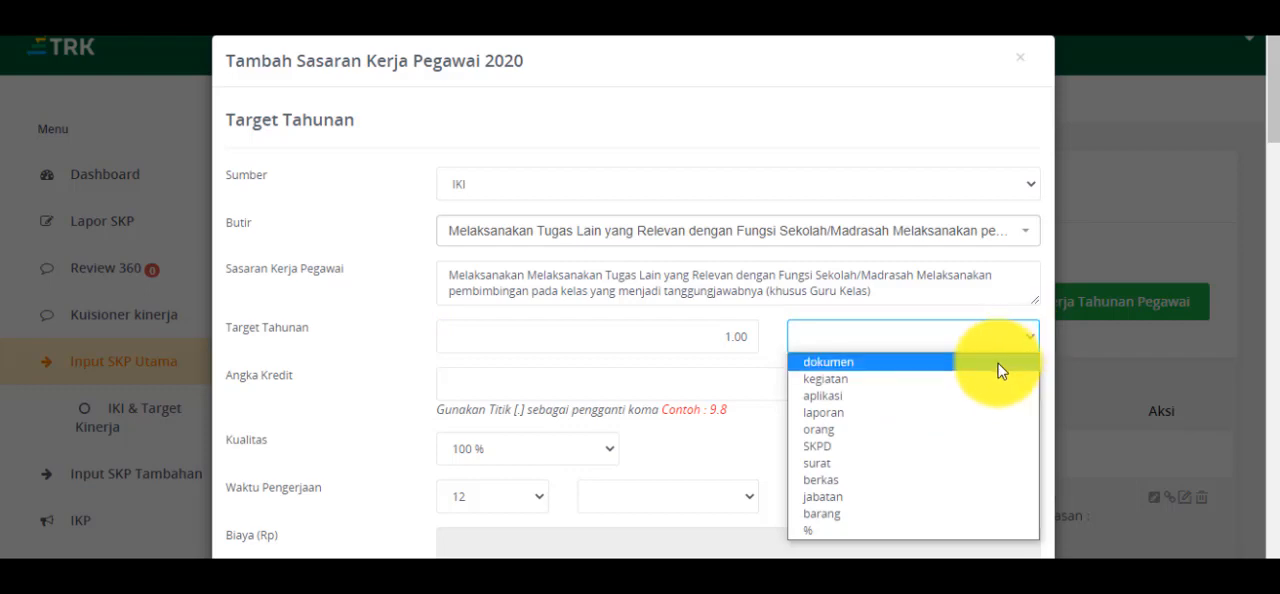
pyautogui.click(998, 370)
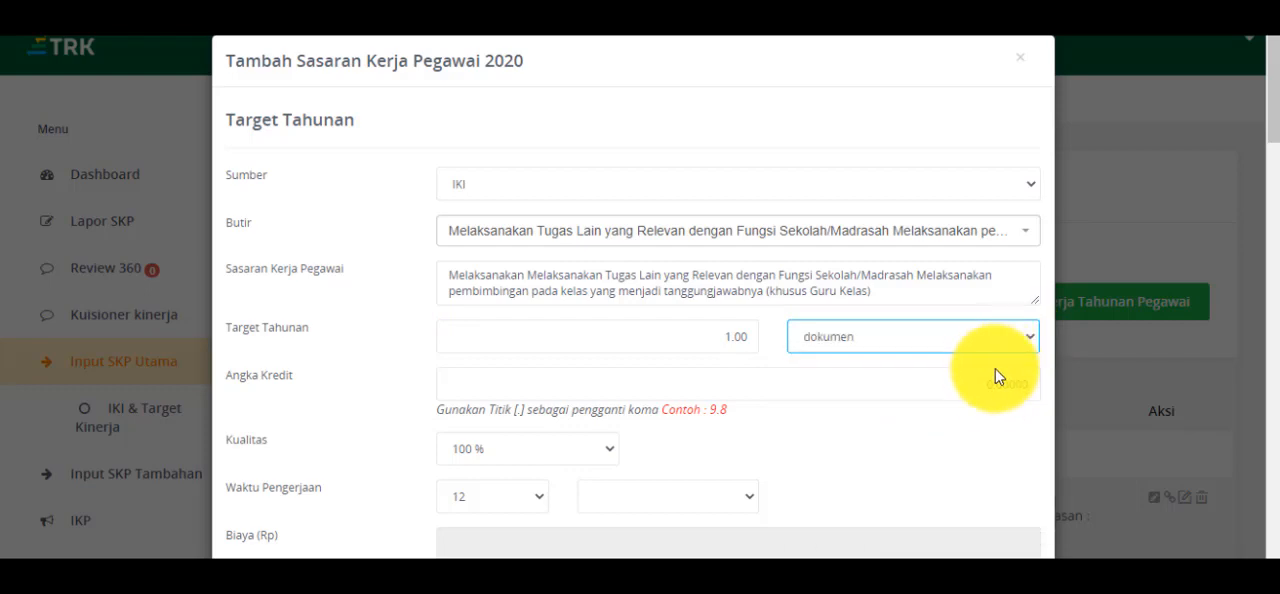
pyautogui.click(1008, 395)
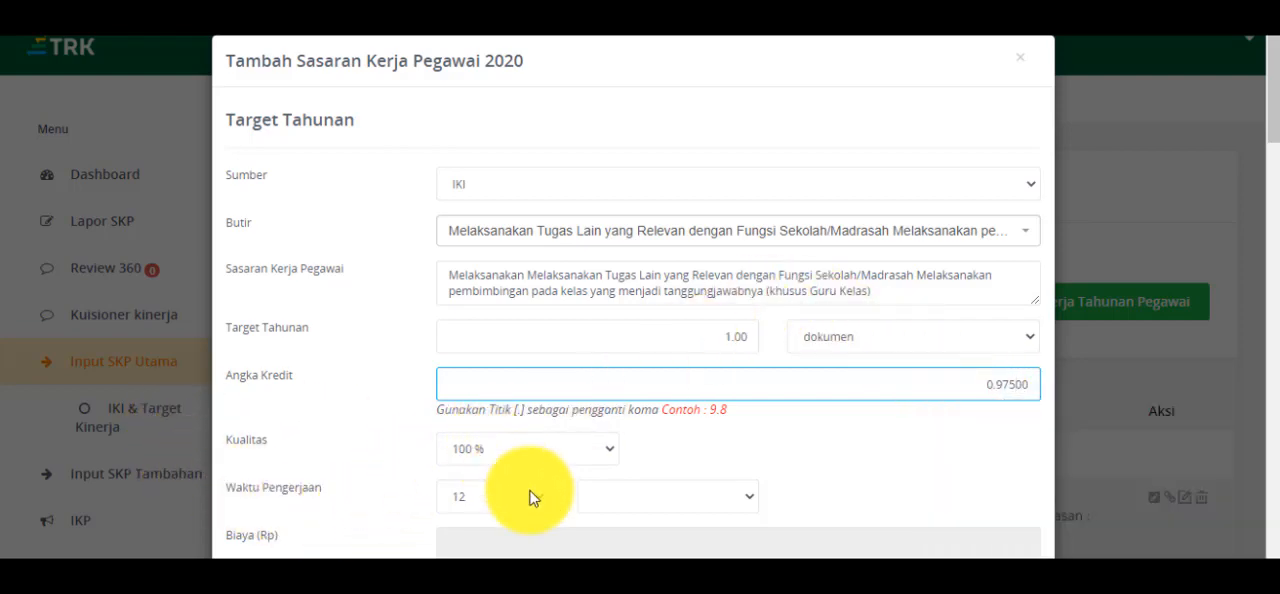
# - Set the Waktu Pengerjaan unit of the IKI target to bulan
pyautogui.scroll(-1, 623, 480)
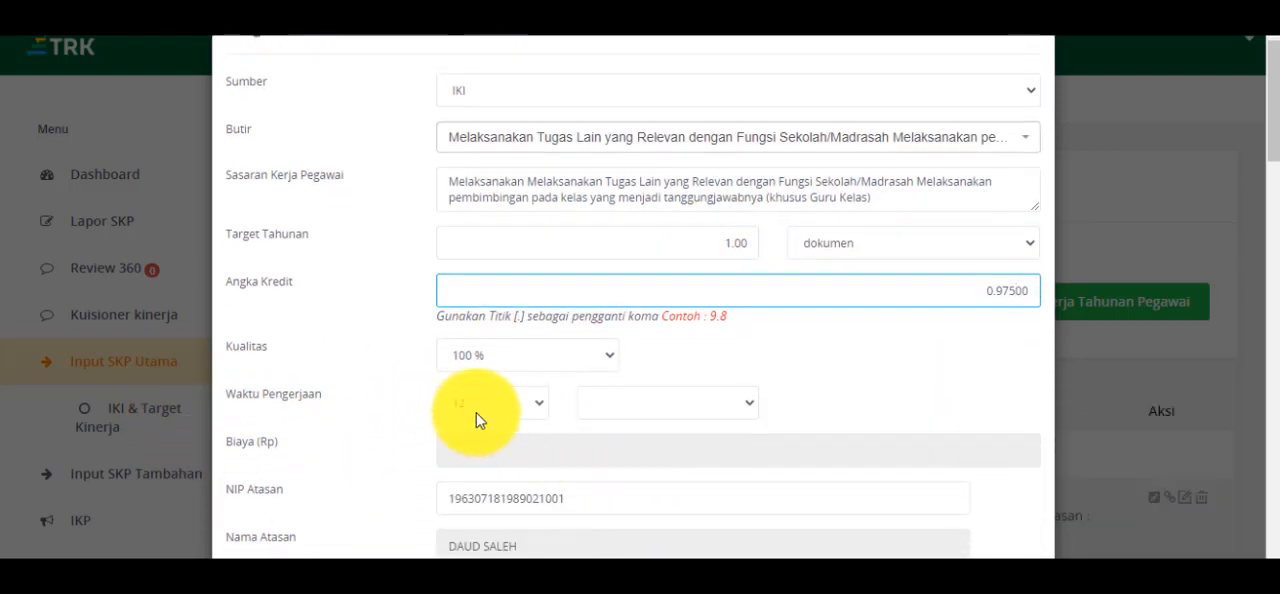
pyautogui.click(749, 412)
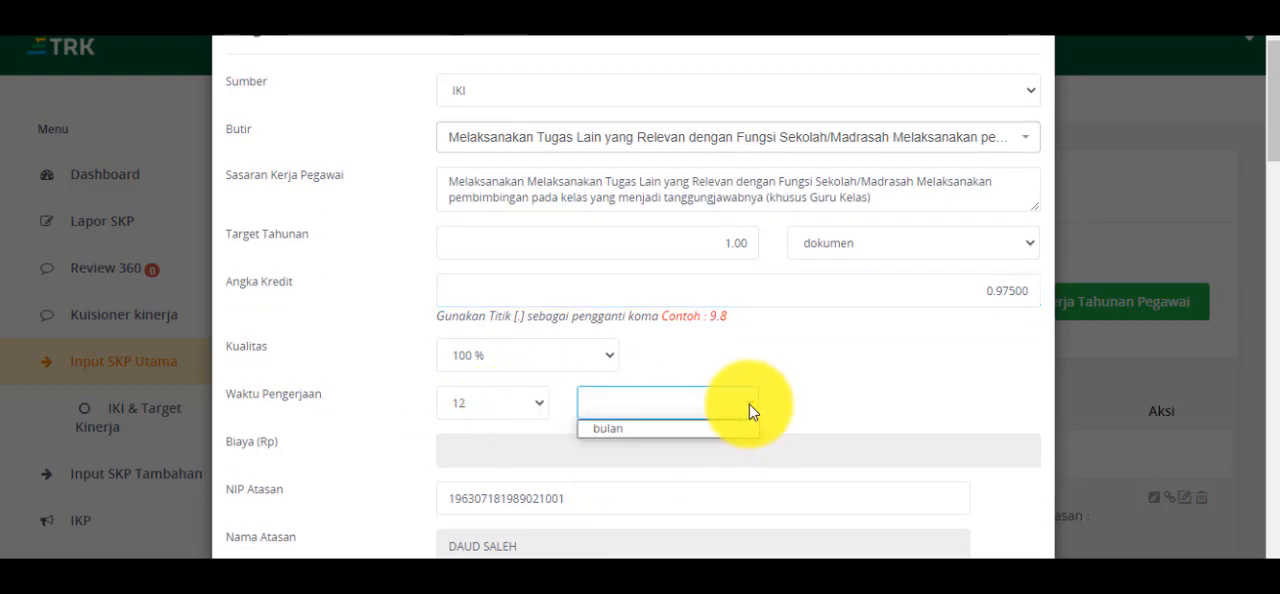
pyautogui.click(717, 431)
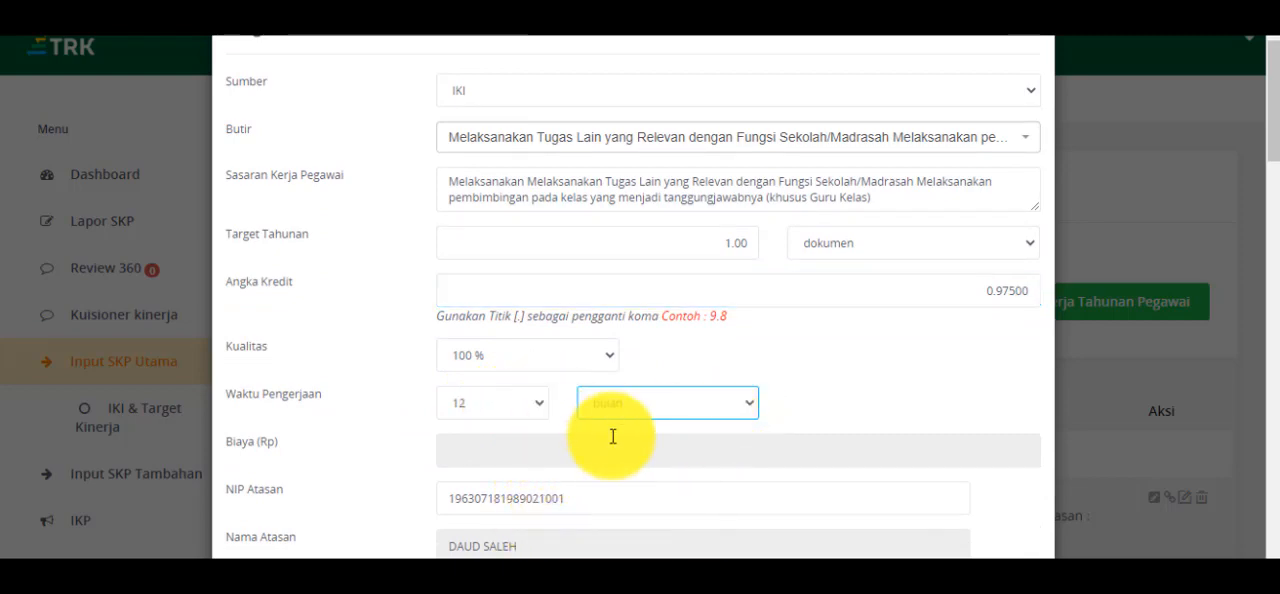
# - Save the IKI work target without filling in the monthly targets or the note to the supervisor
pyautogui.scroll(-1, 614, 434)
pyautogui.scroll(-5, 631, 391)
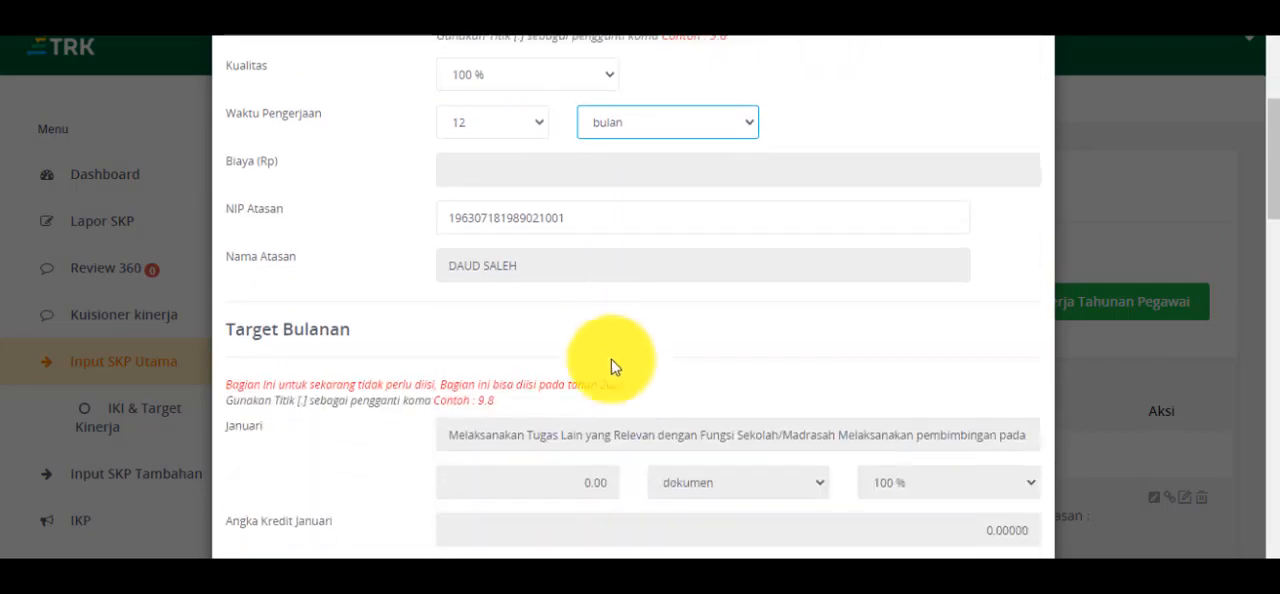
pyautogui.scroll(-10, 596, 347)
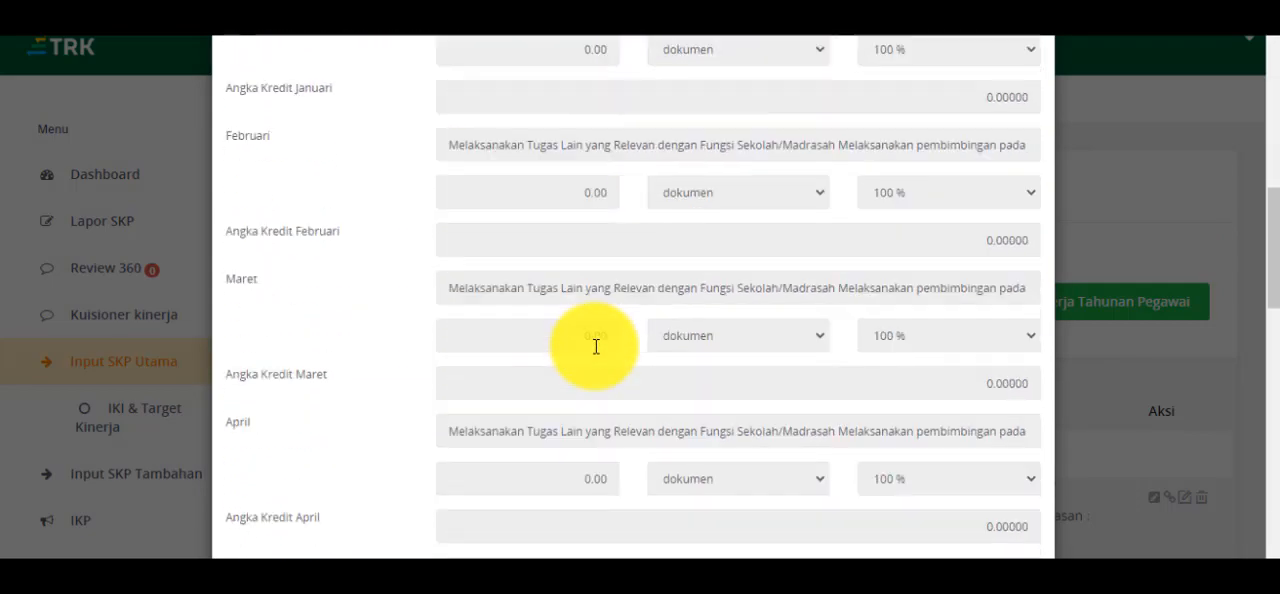
pyautogui.scroll(-5, 596, 347)
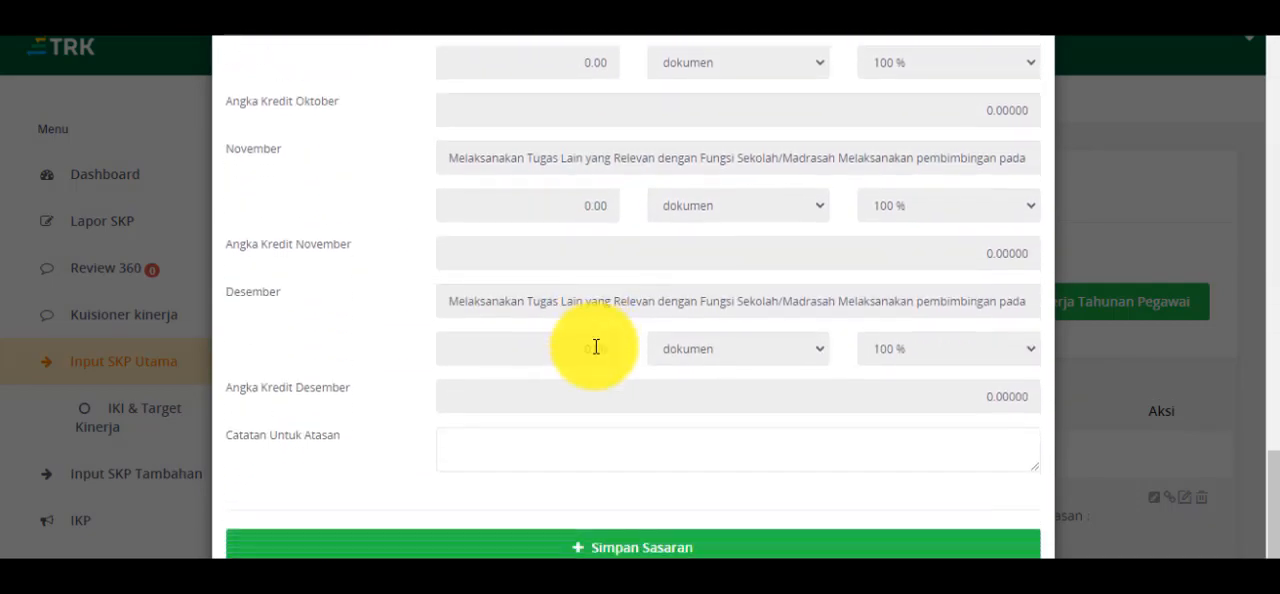
pyautogui.click(608, 541)
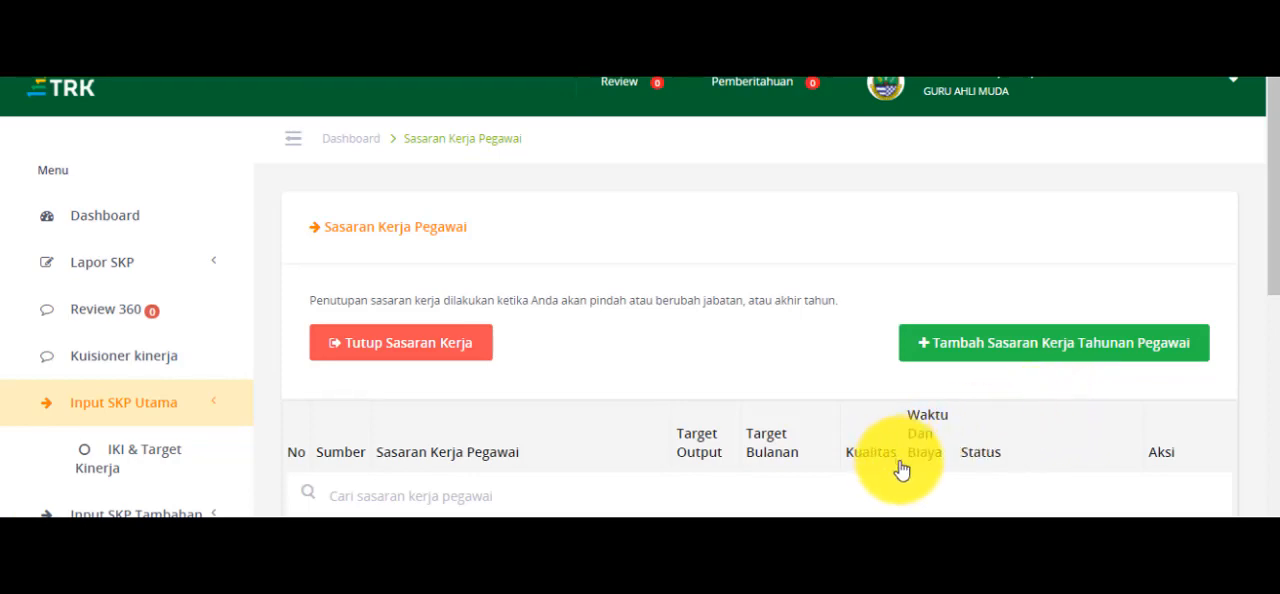
# - Add a new annual work target with Sumber IKI and the Butir "Melaksanakan Pengembangan Diri Kegiatan kolektif guru" for other collective activities (Kegiatan kolektif lainnya)
pyautogui.click(926, 353)
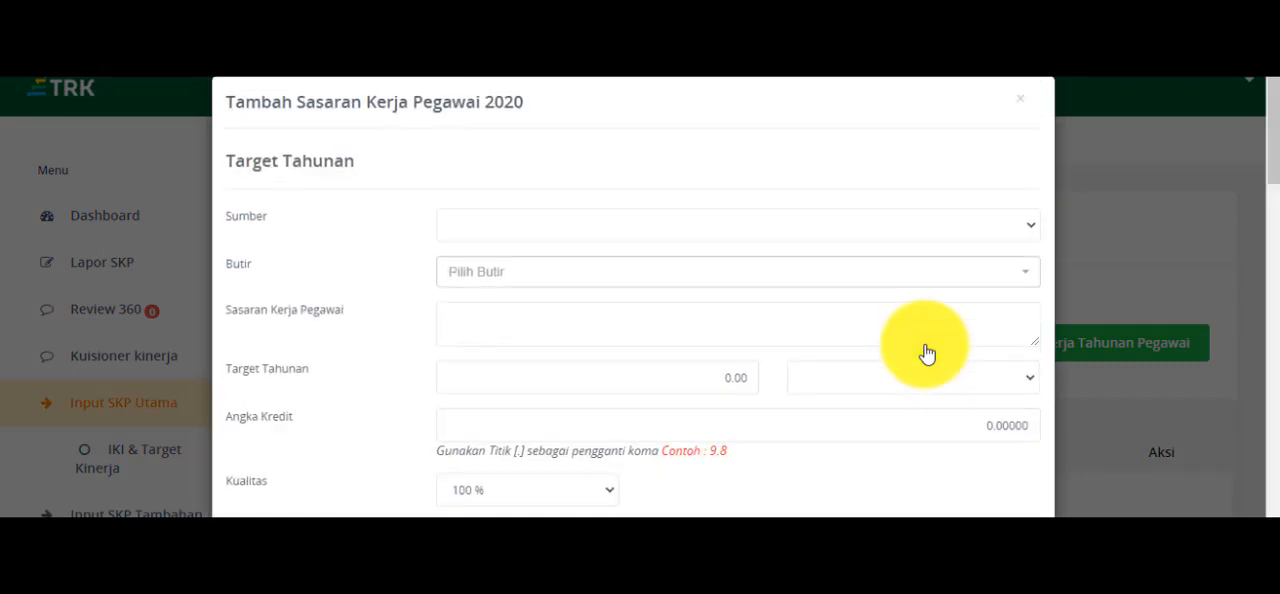
pyautogui.click(1034, 230)
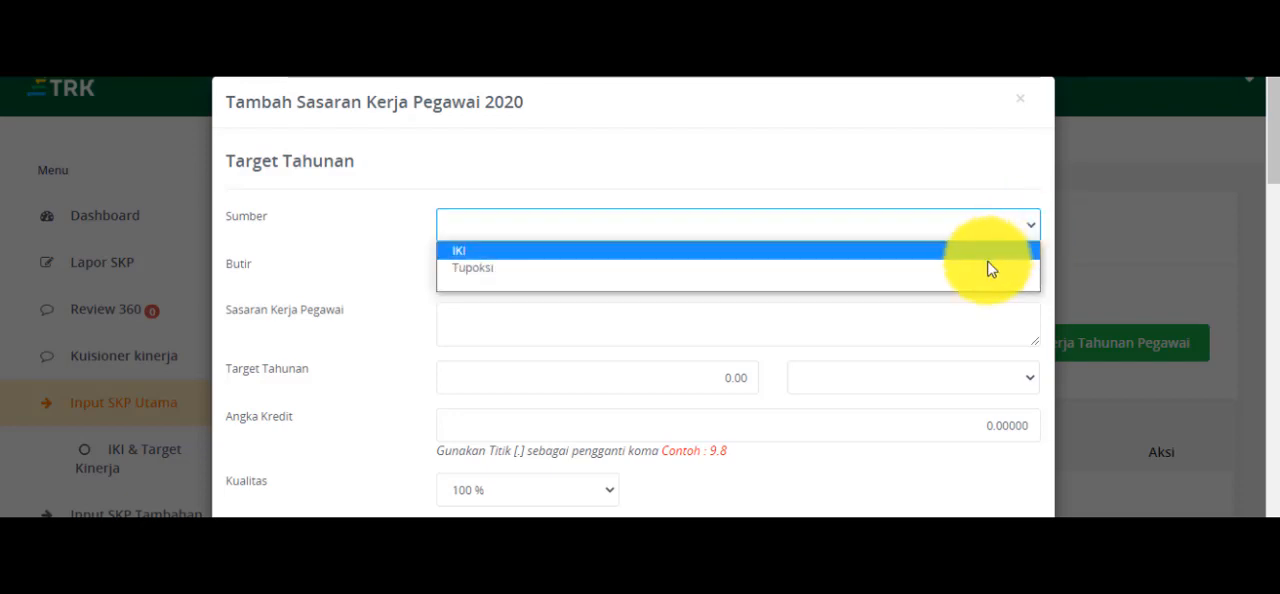
pyautogui.click(995, 251)
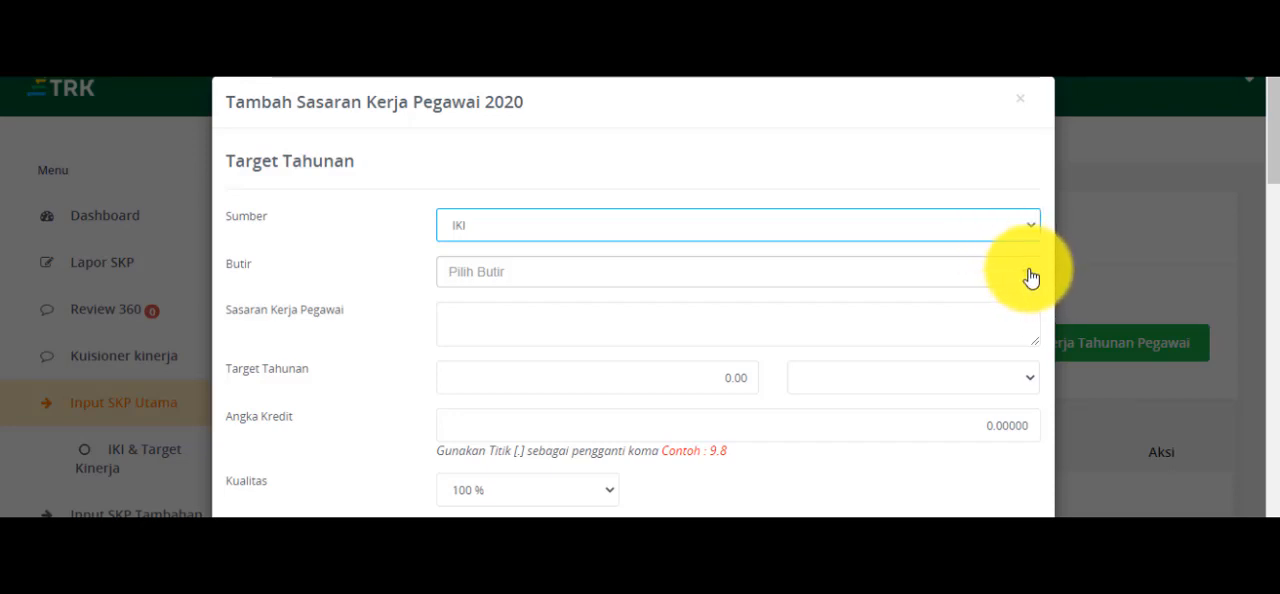
pyautogui.click(1031, 278)
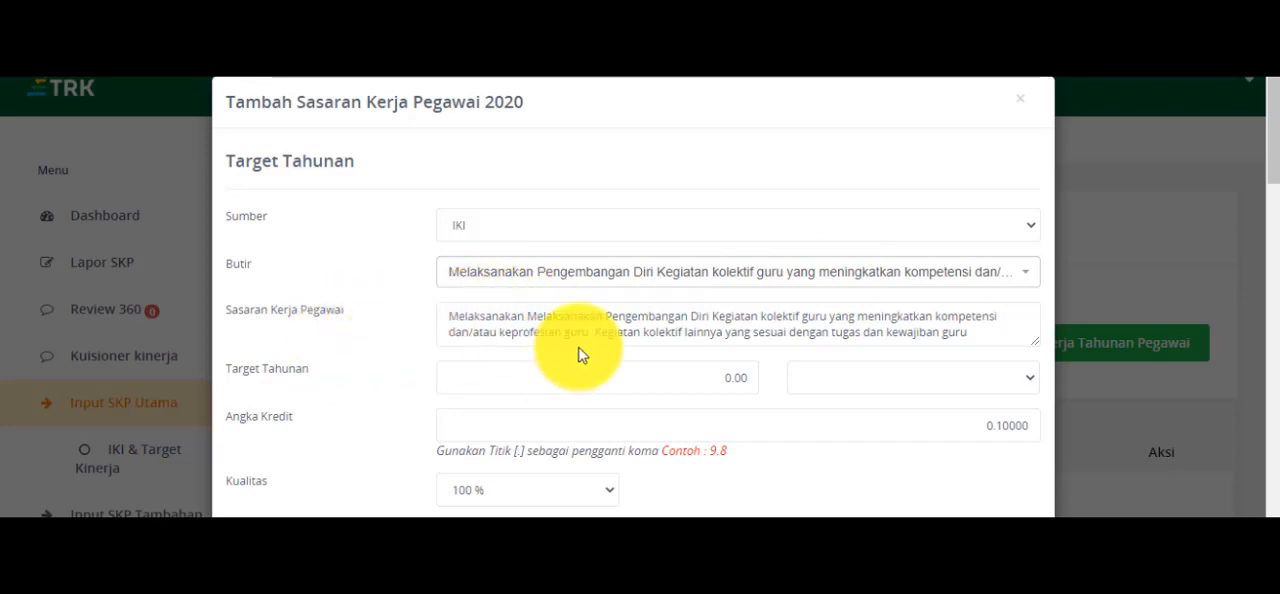
# - Set the self-development target's Target Tahunan to 1 dokumen and its Angka Kredit to 1
pyautogui.click(730, 380)
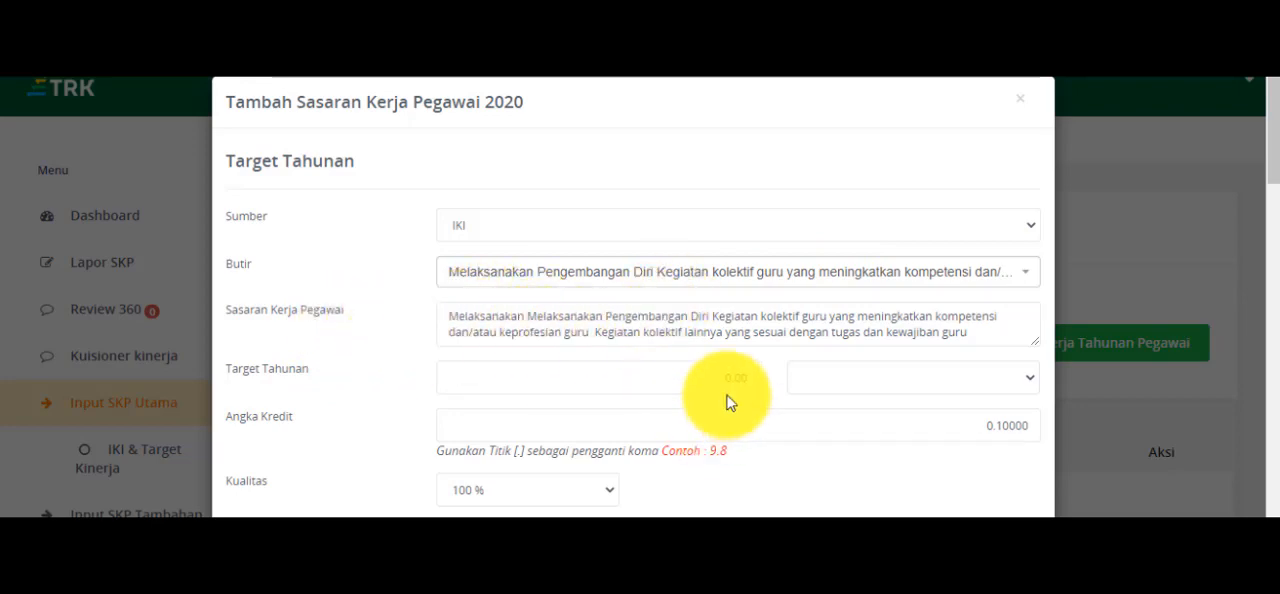
pyautogui.click(733, 376)
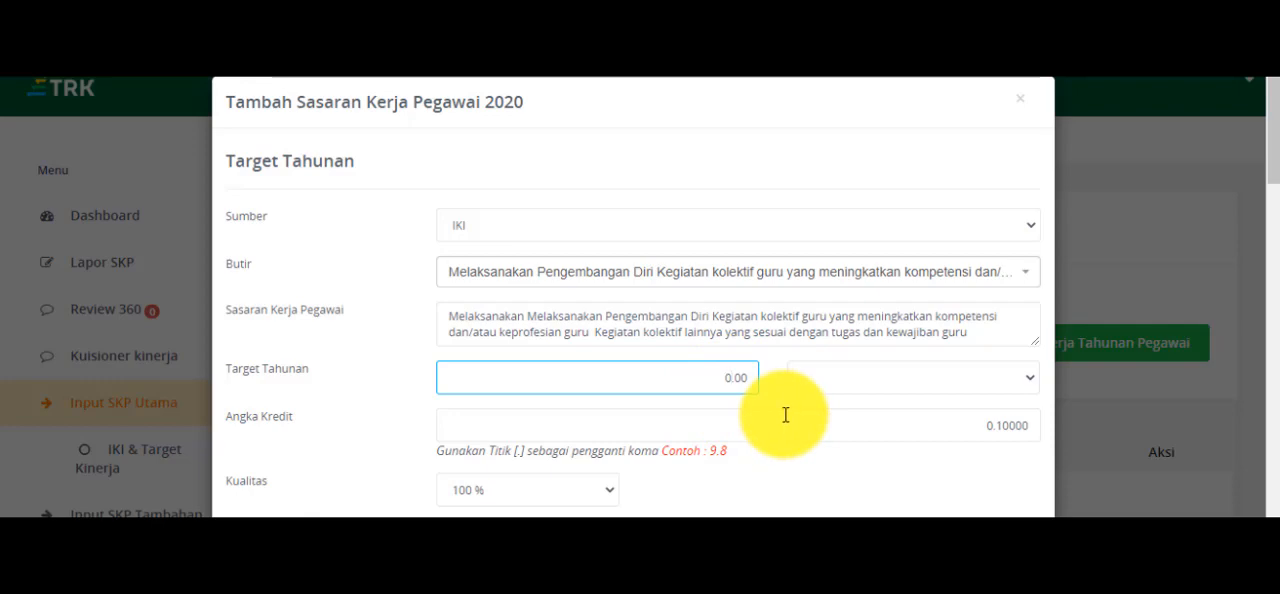
pyautogui.write('1')
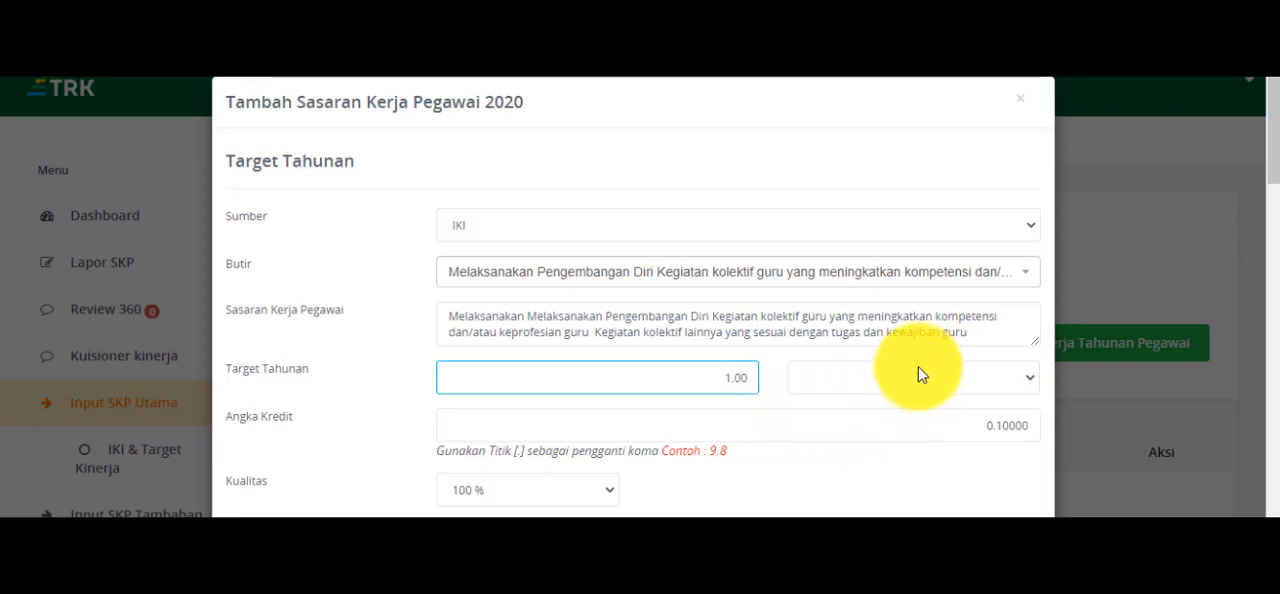
pyautogui.click(1035, 381)
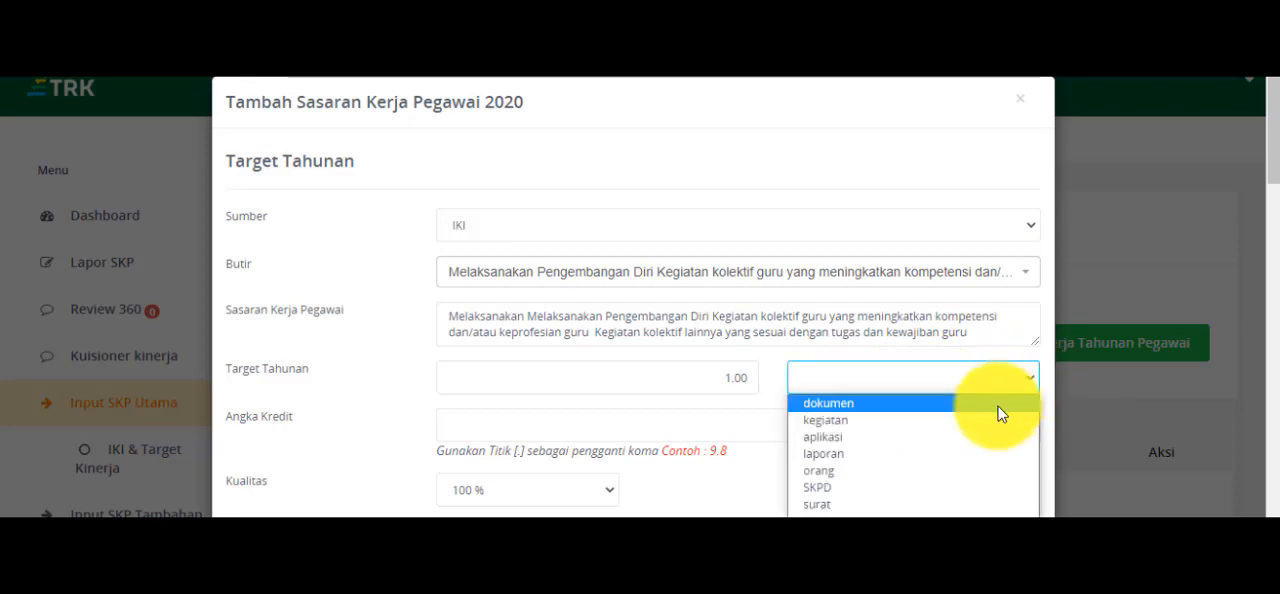
pyautogui.click(1000, 408)
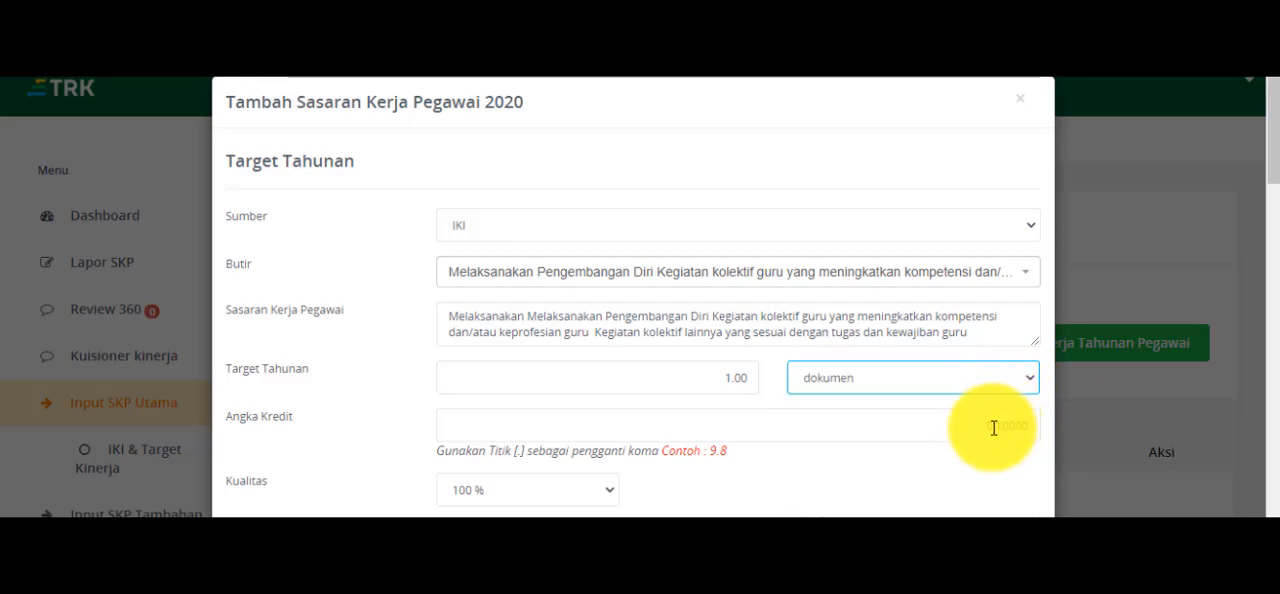
pyautogui.click(994, 428)
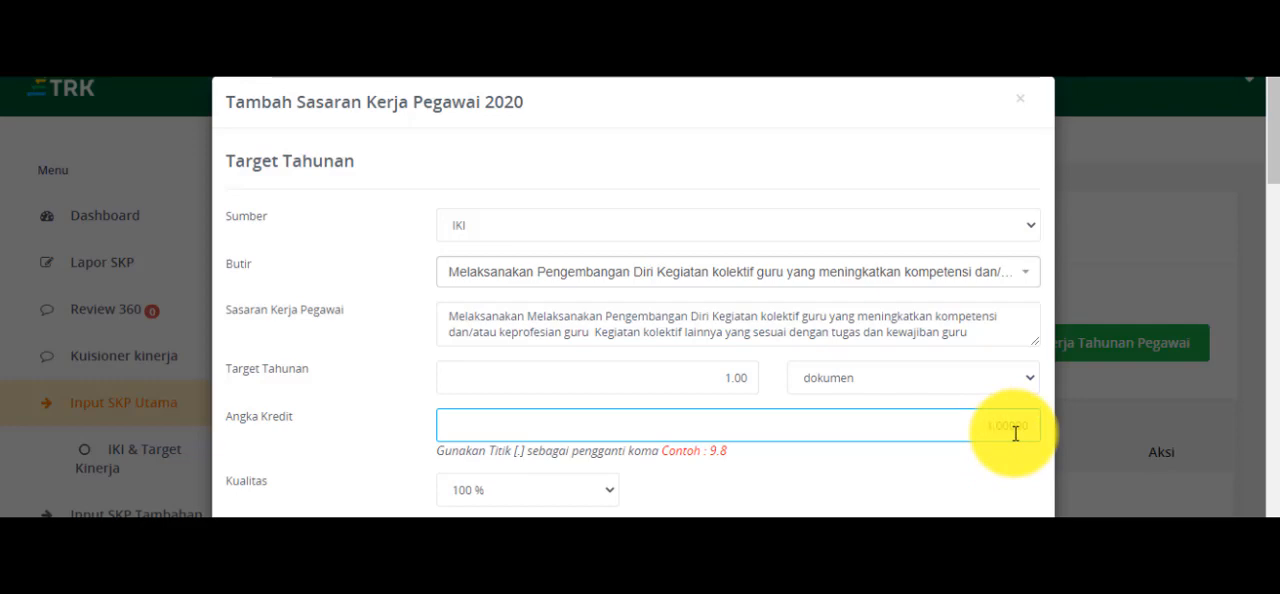
pyautogui.write('1')
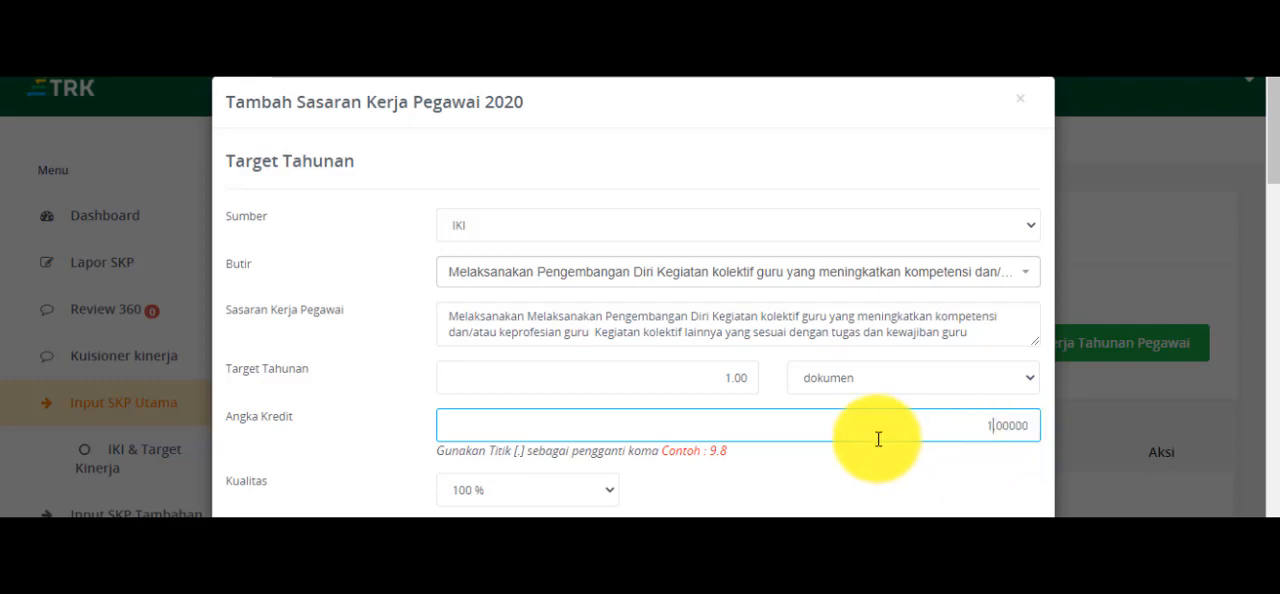
# - Set the Waktu Pengerjaan of the self-development target to 1 bulan
pyautogui.scroll(-2, 877, 437)
pyautogui.scroll(-1, 877, 430)
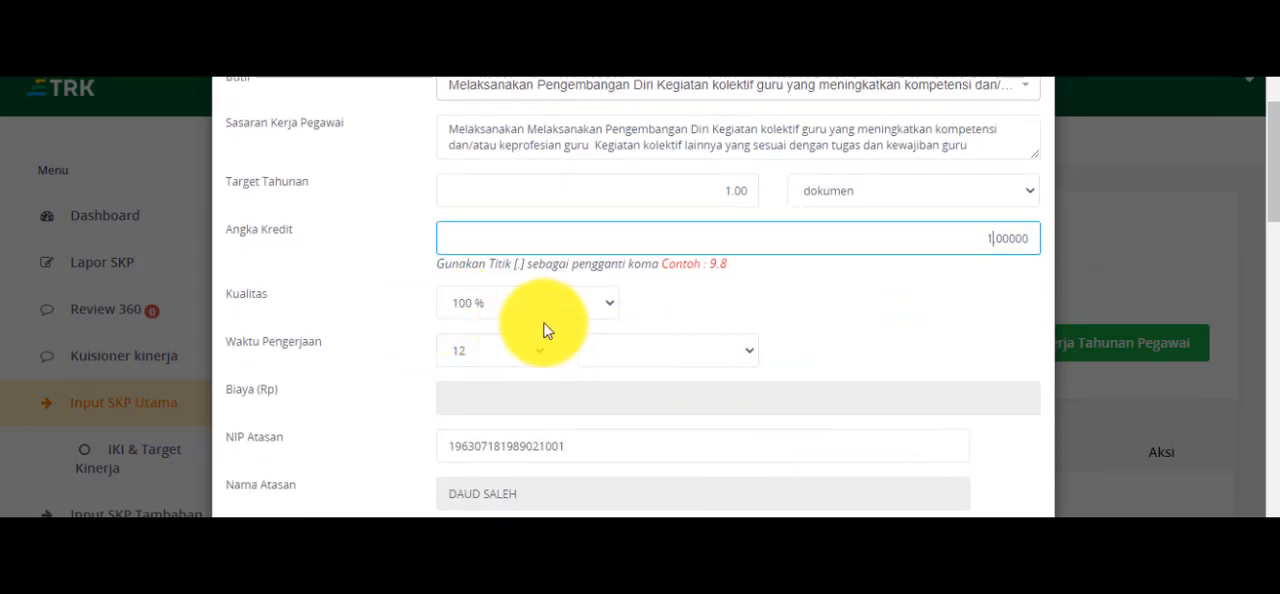
pyautogui.click(538, 356)
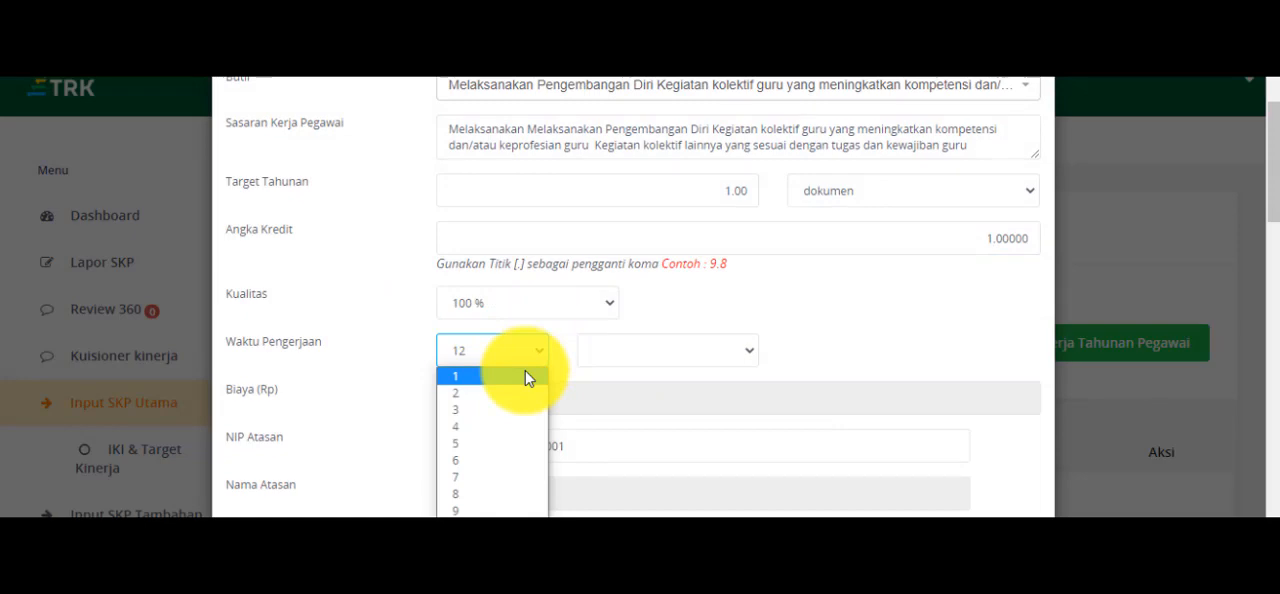
pyautogui.click(527, 377)
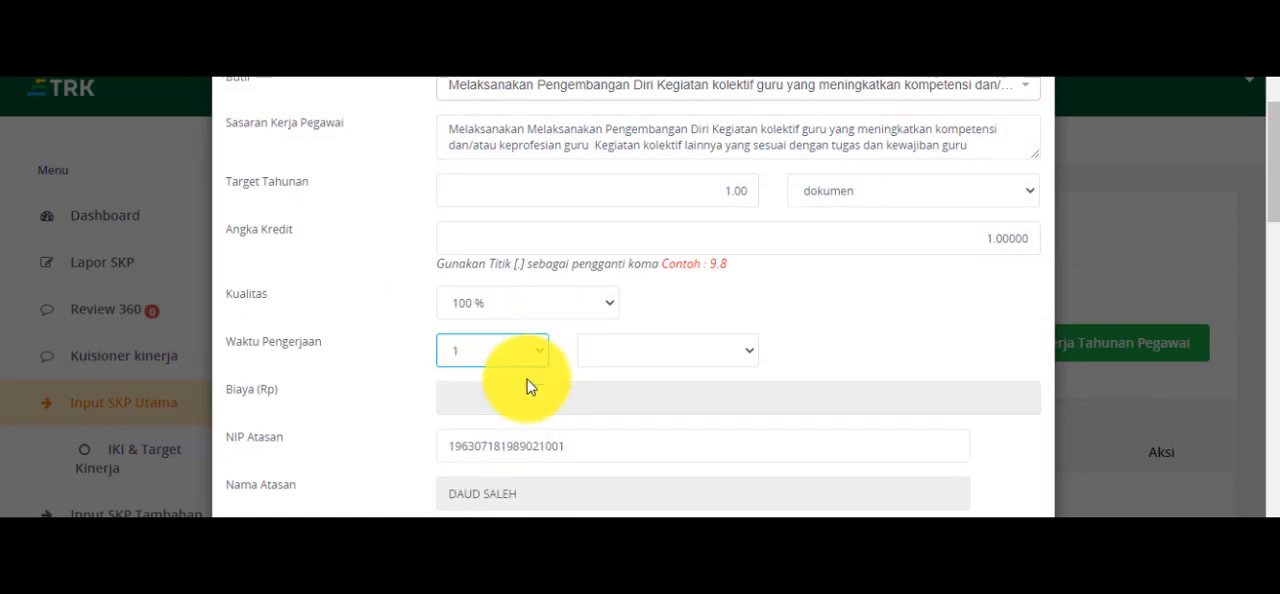
pyautogui.click(752, 354)
pyautogui.click(737, 377)
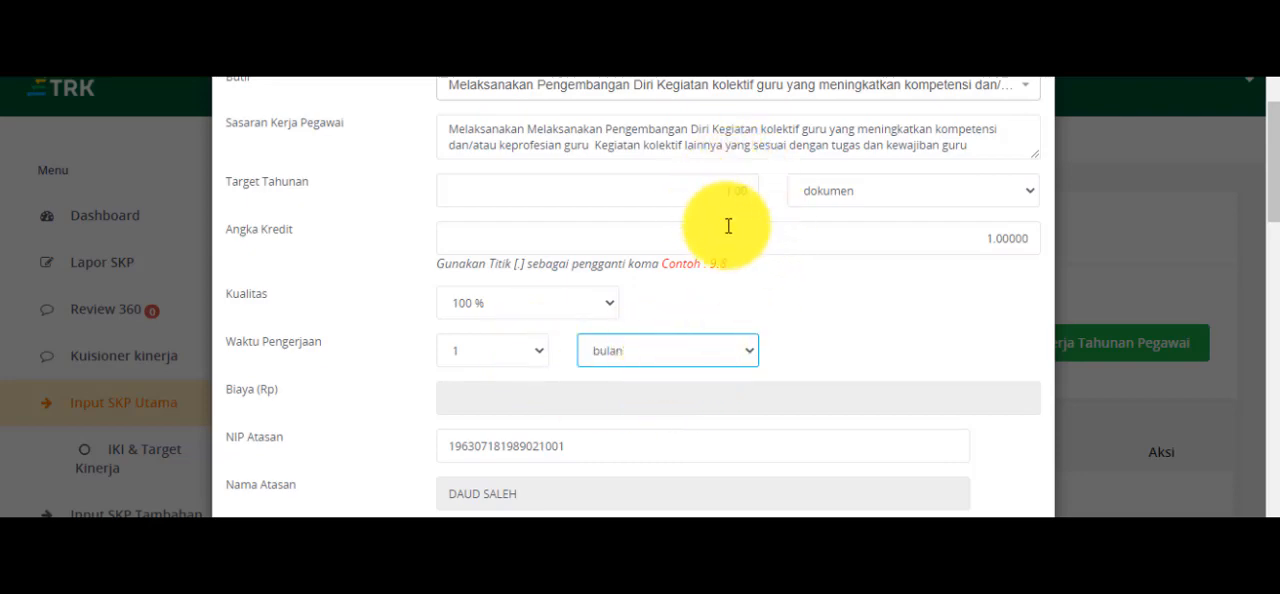
# - Save the self-development target, leaving its monthly targets unfilled
pyautogui.scroll(-1, 795, 330)
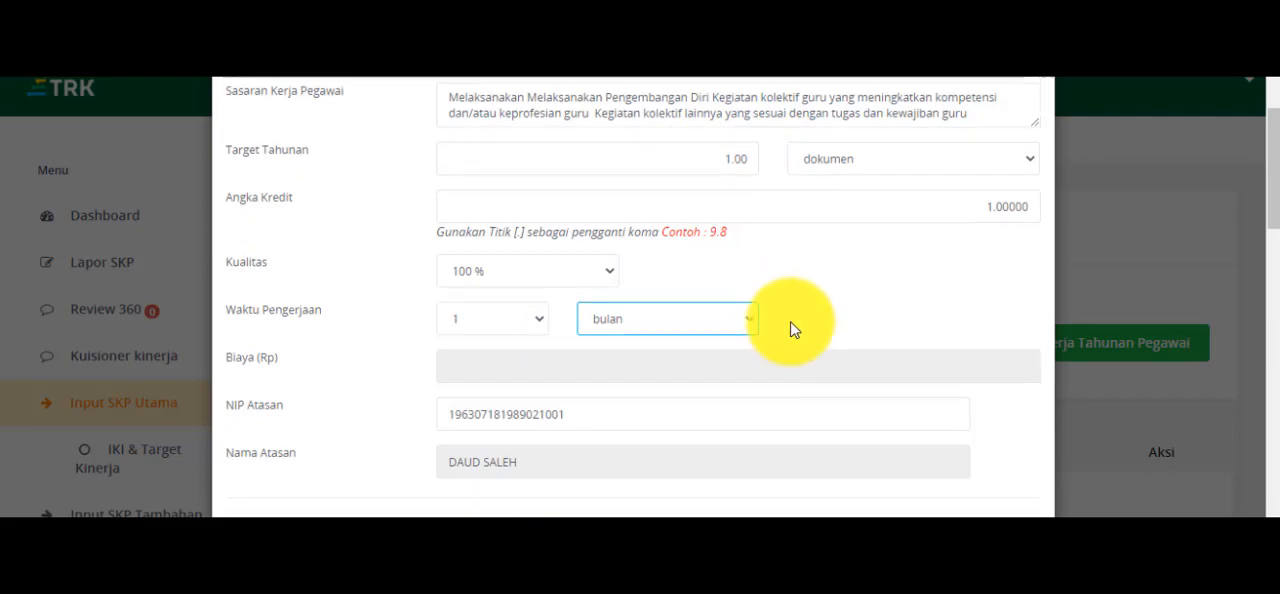
pyautogui.scroll(-10, 790, 328)
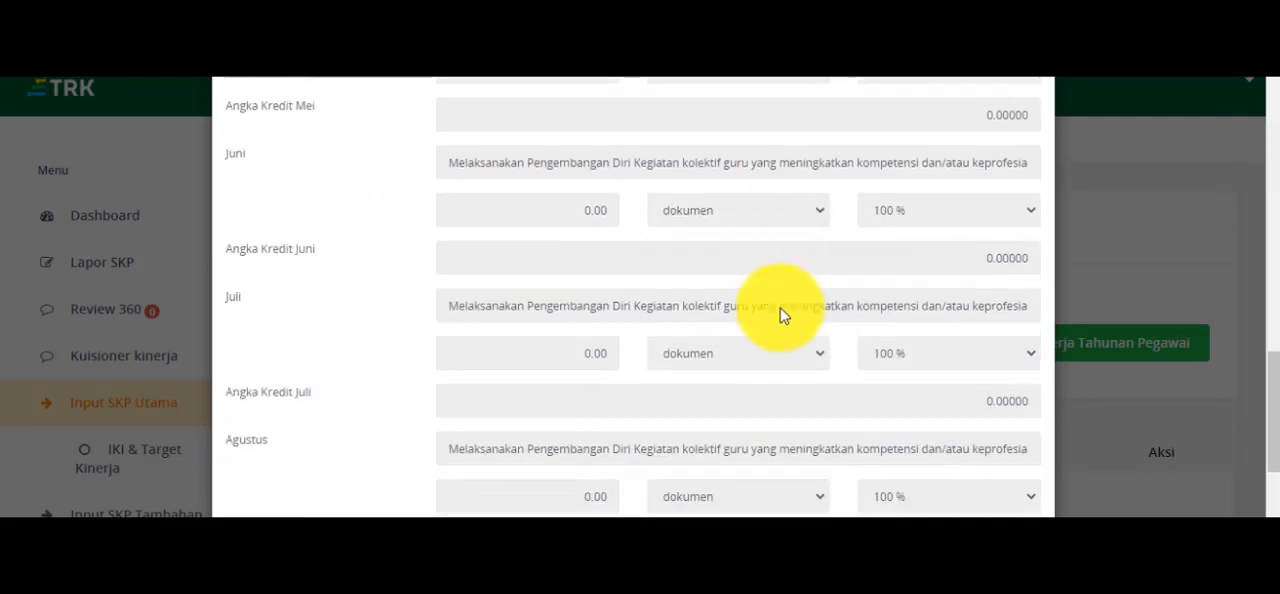
pyautogui.scroll(-7, 783, 316)
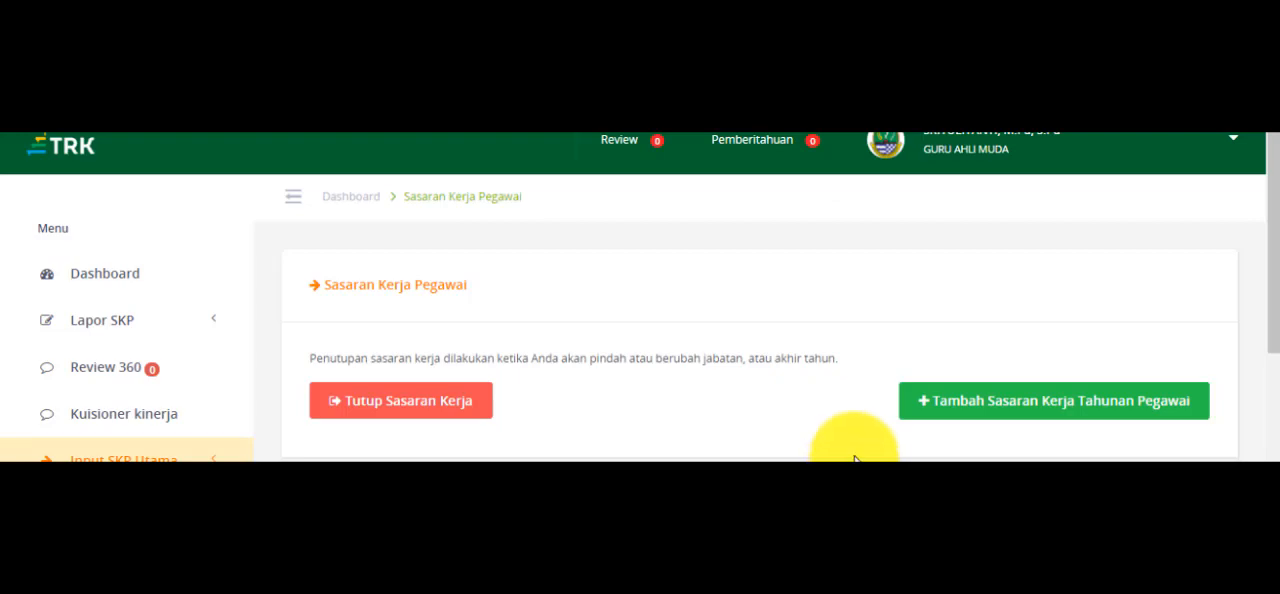
# - Add another annual work target and set its Sumber to IKI
pyautogui.click(990, 415)
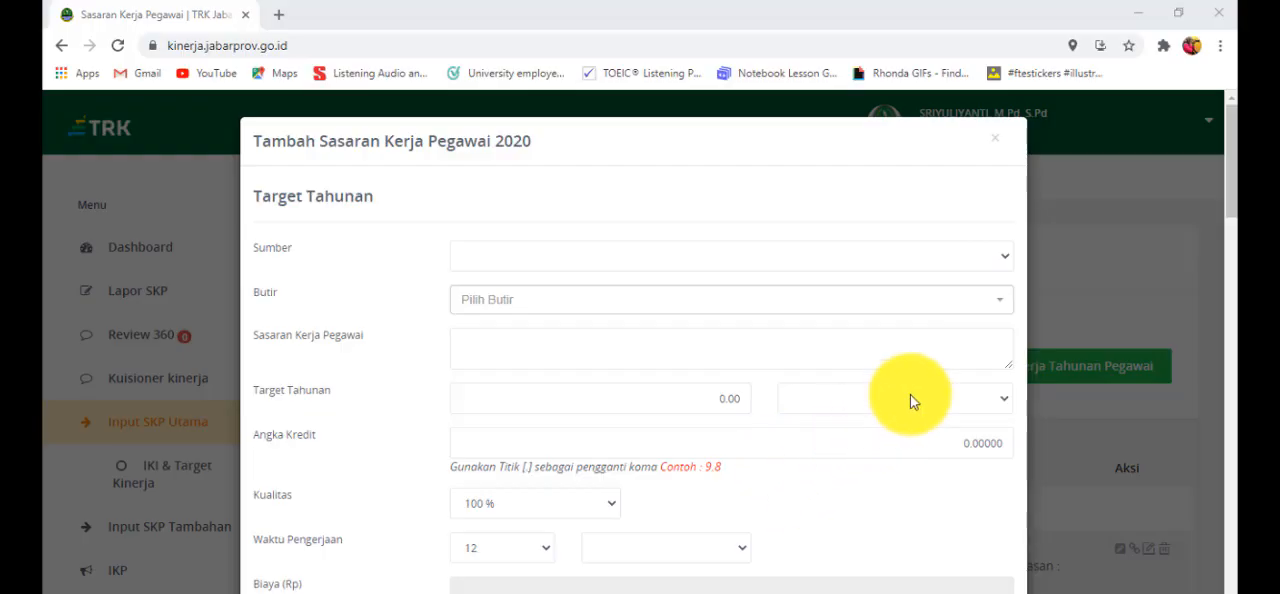
pyautogui.click(1006, 262)
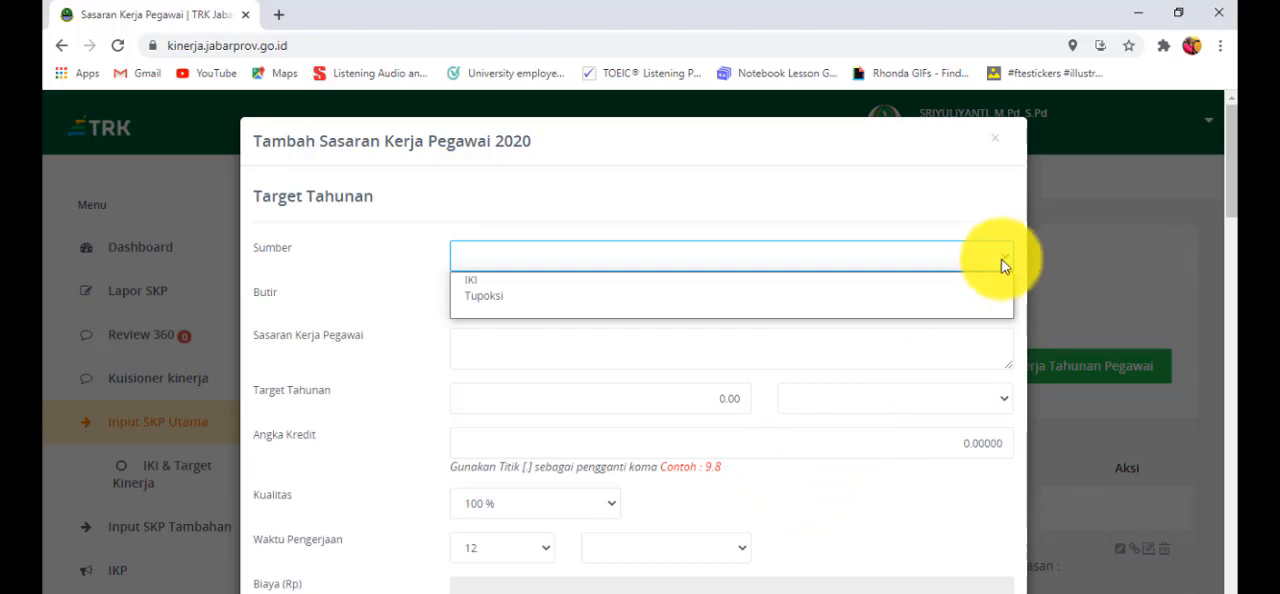
pyautogui.click(982, 282)
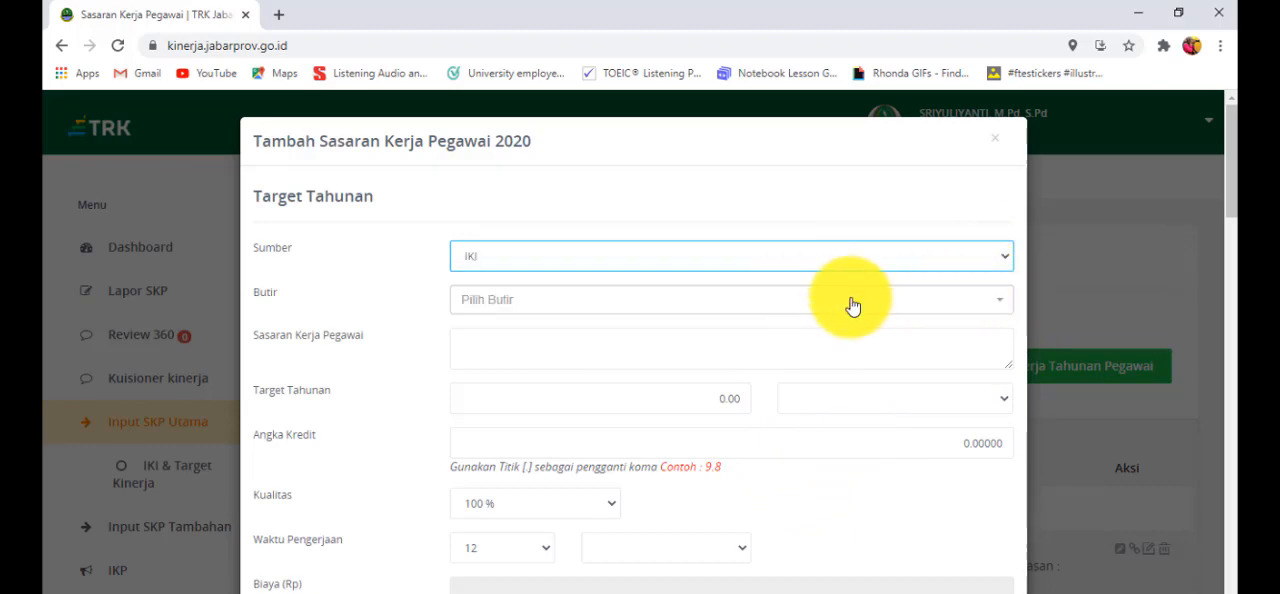
# - Search Butir for "Melaksanakan pub" and choose the Publikasi Ilmiah item on Artikel Ilmiah Populer in national mass media and local-level journals
pyautogui.click(994, 306)
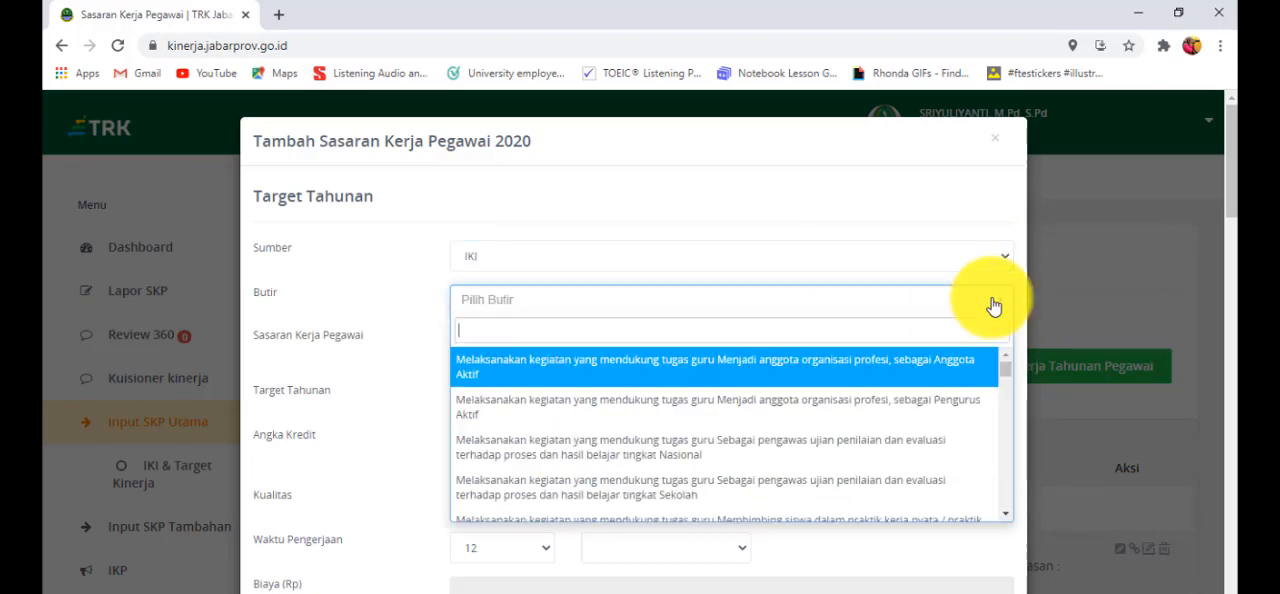
pyautogui.write('M')
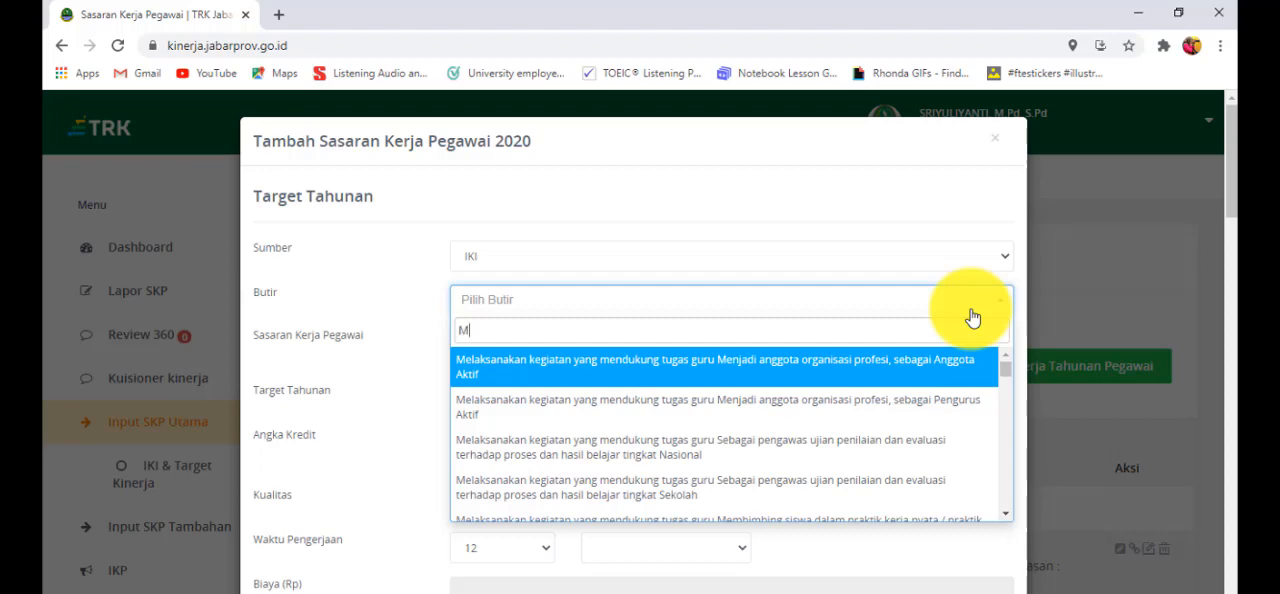
pyautogui.write('elaksanakan pub')
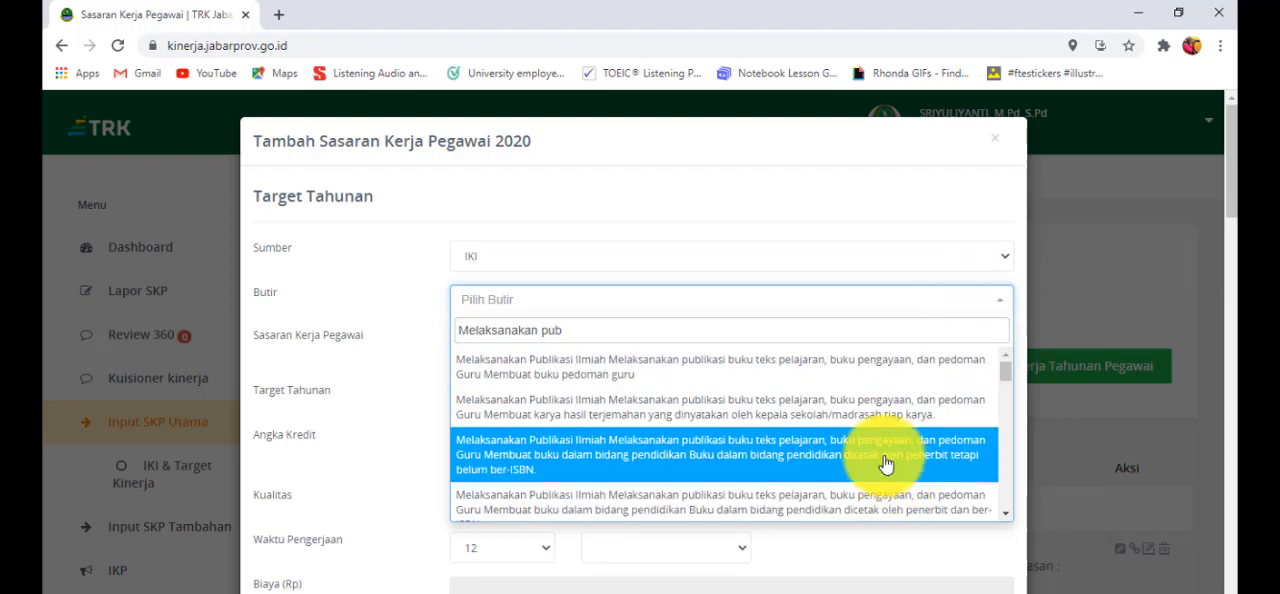
pyautogui.scroll(-1, 888, 466)
pyautogui.scroll(3, 838, 433)
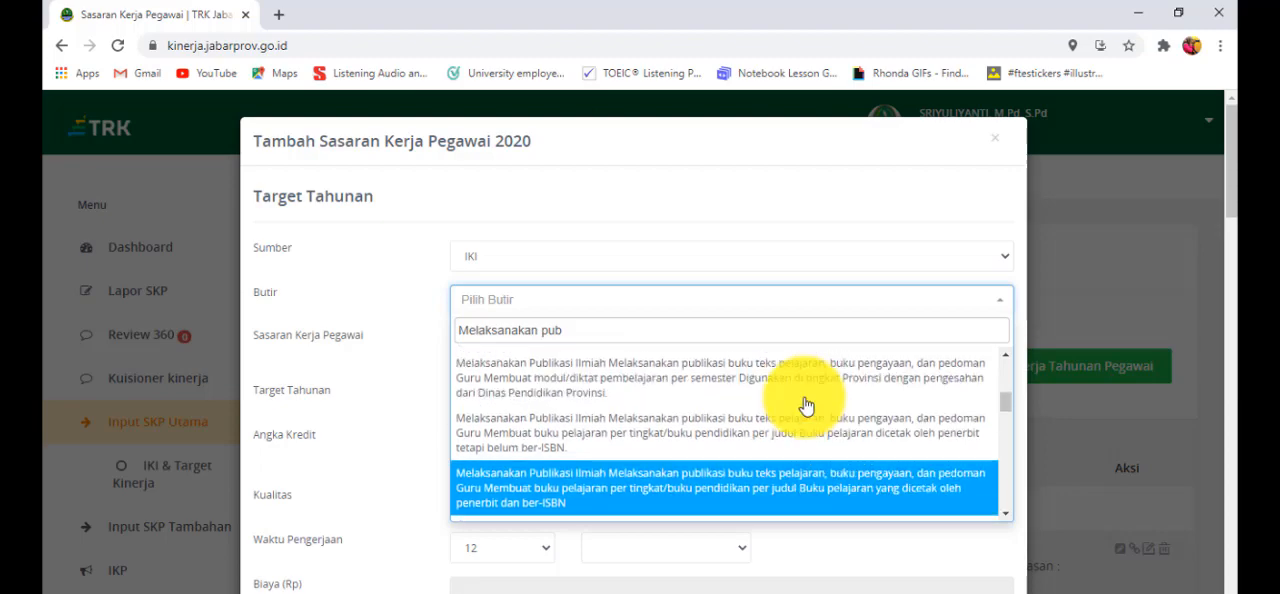
pyautogui.scroll(-3, 785, 495)
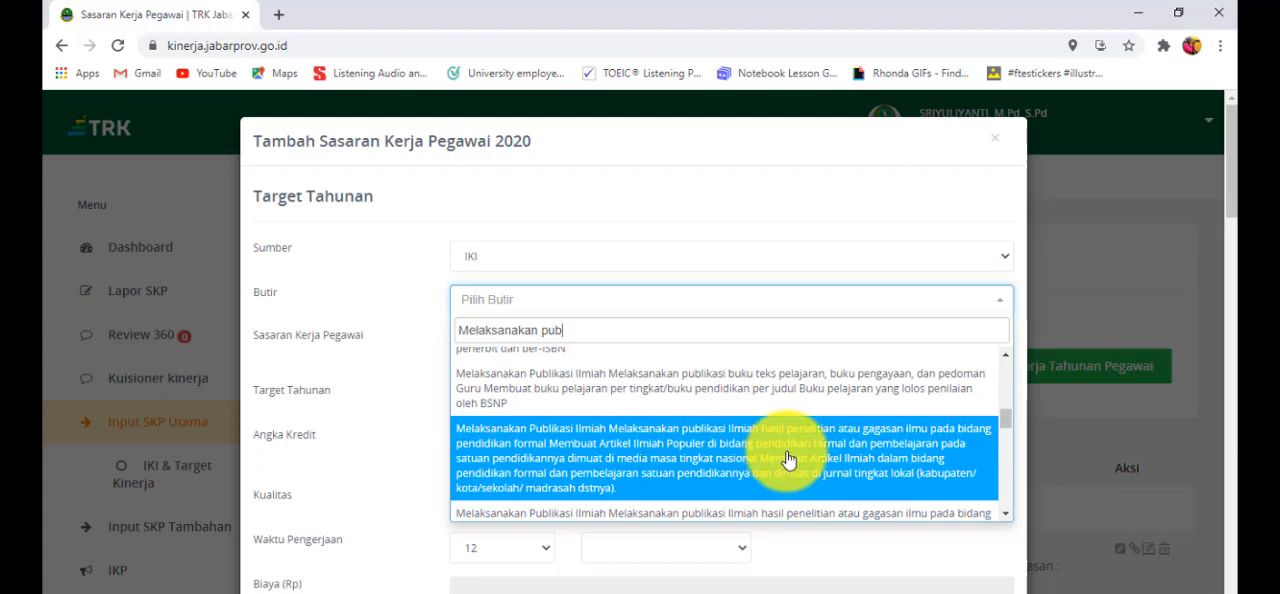
pyautogui.click(789, 459)
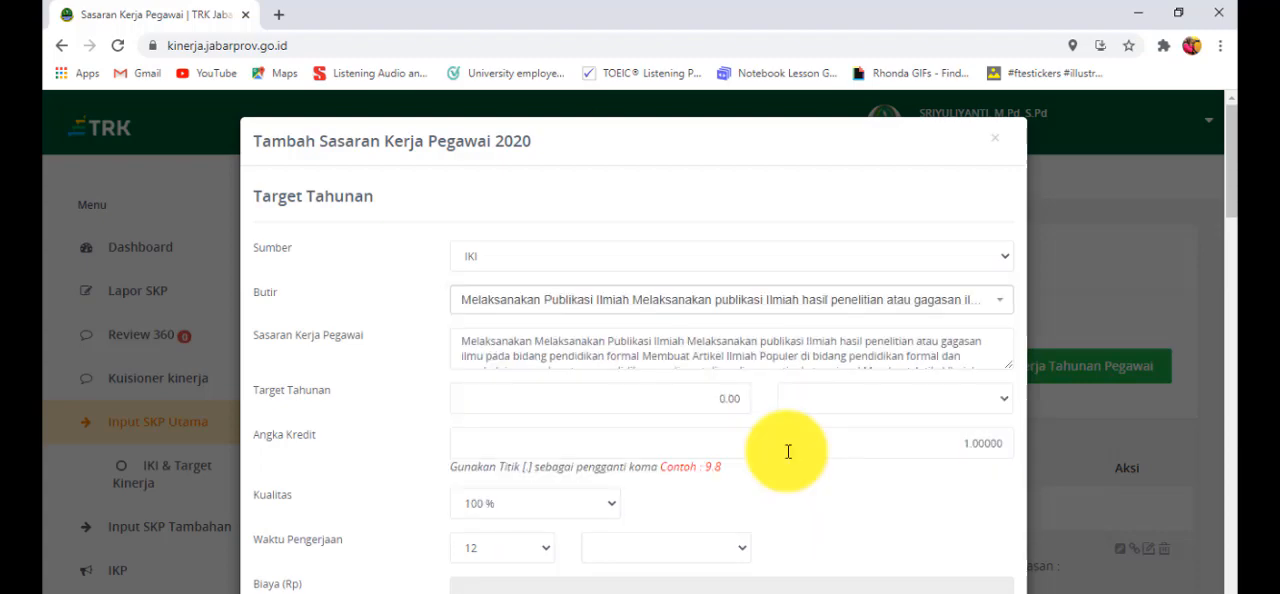
# - Set the scientific publication target's Target Tahunan to 1 dokumen and its Angka Kredit to 4
pyautogui.click(724, 399)
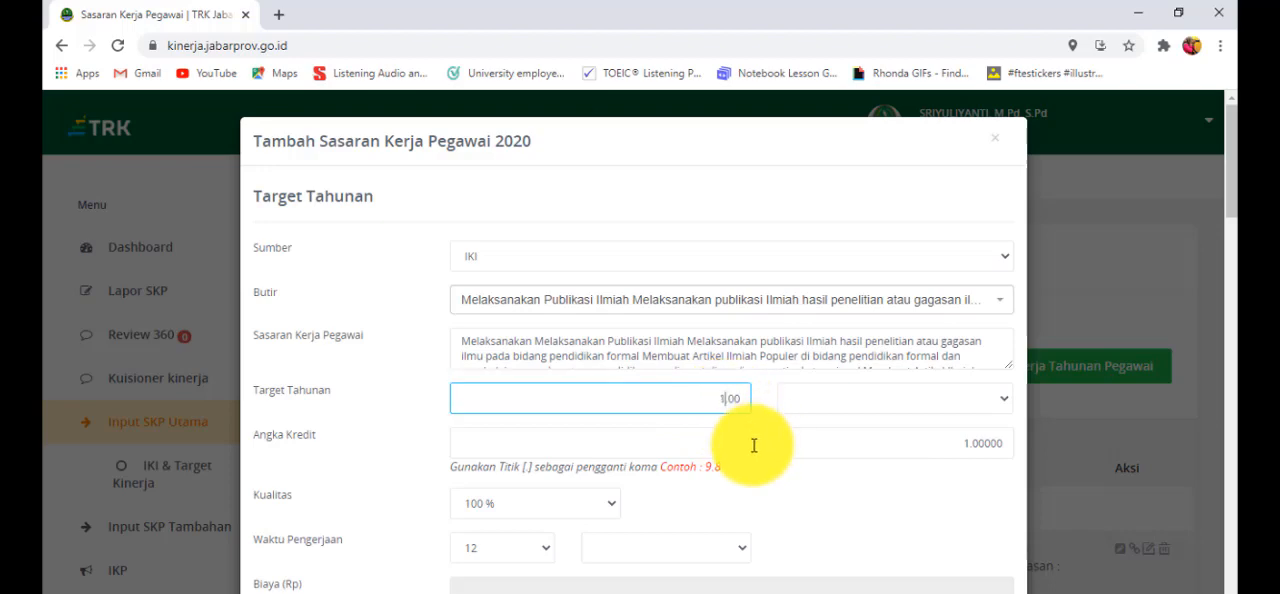
pyautogui.click(1005, 409)
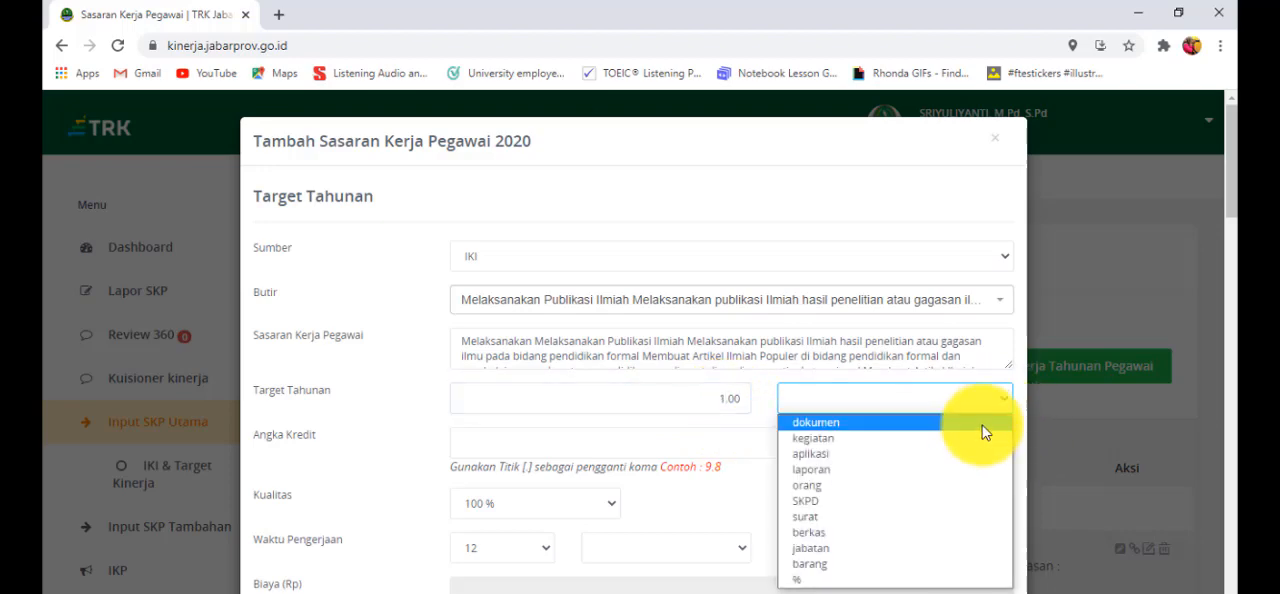
pyautogui.click(984, 420)
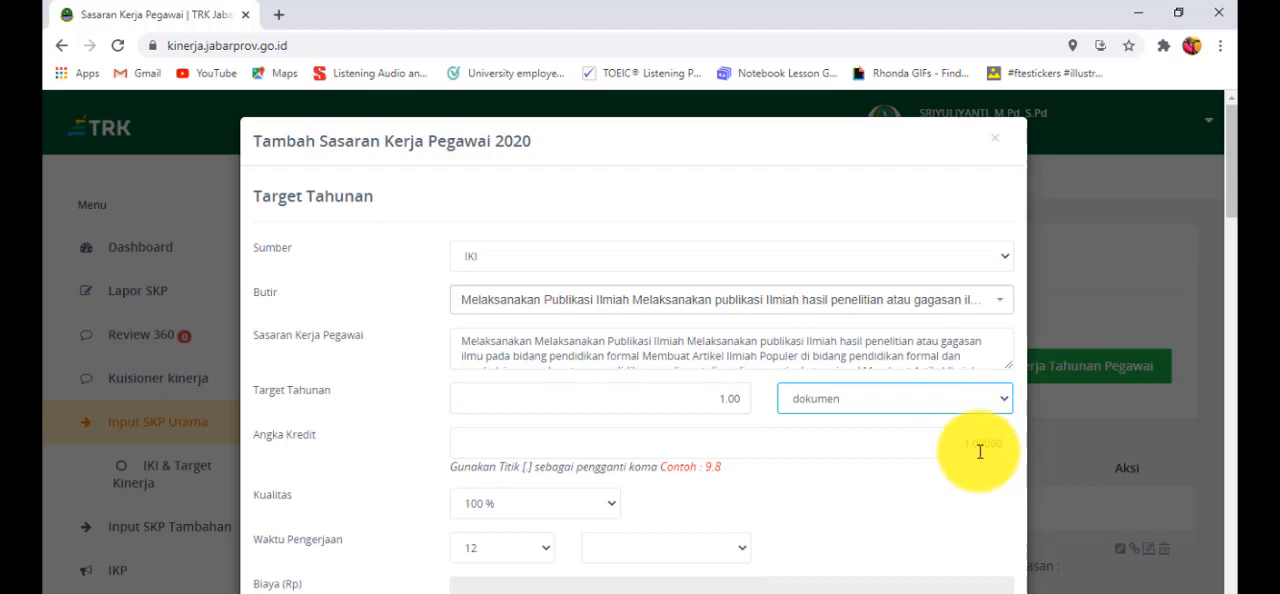
pyautogui.click(972, 446)
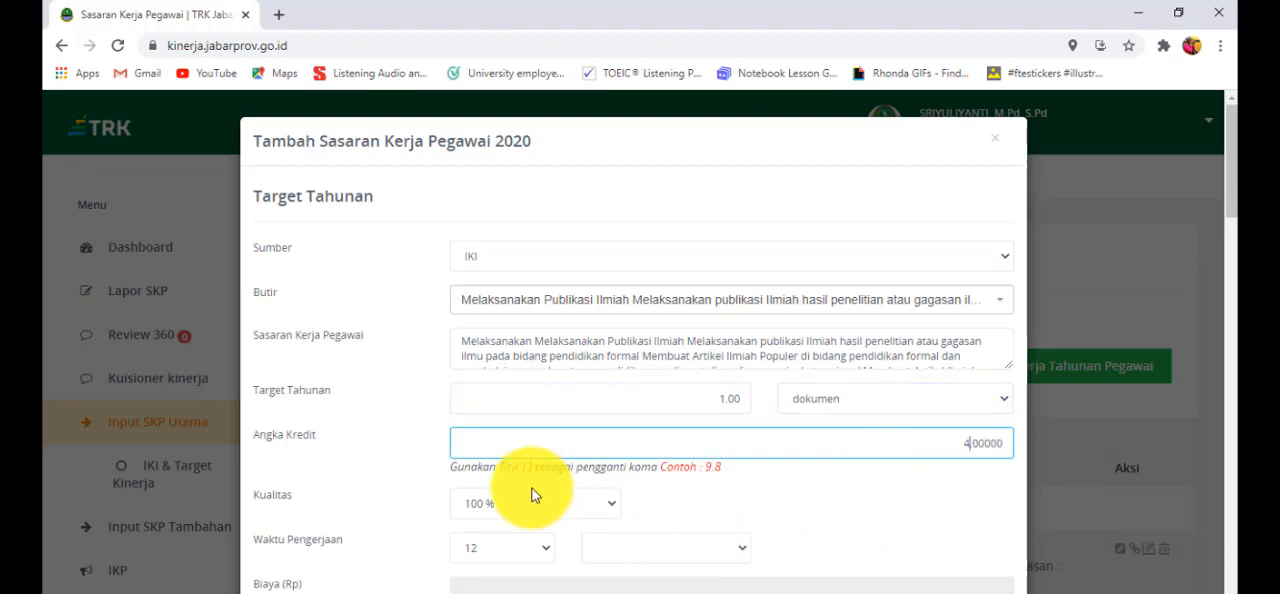
# - Set the scientific publication target's Waktu Pengerjaan to 6 bulan, leaving its monthly targets unfilled
pyautogui.scroll(-1, 531, 491)
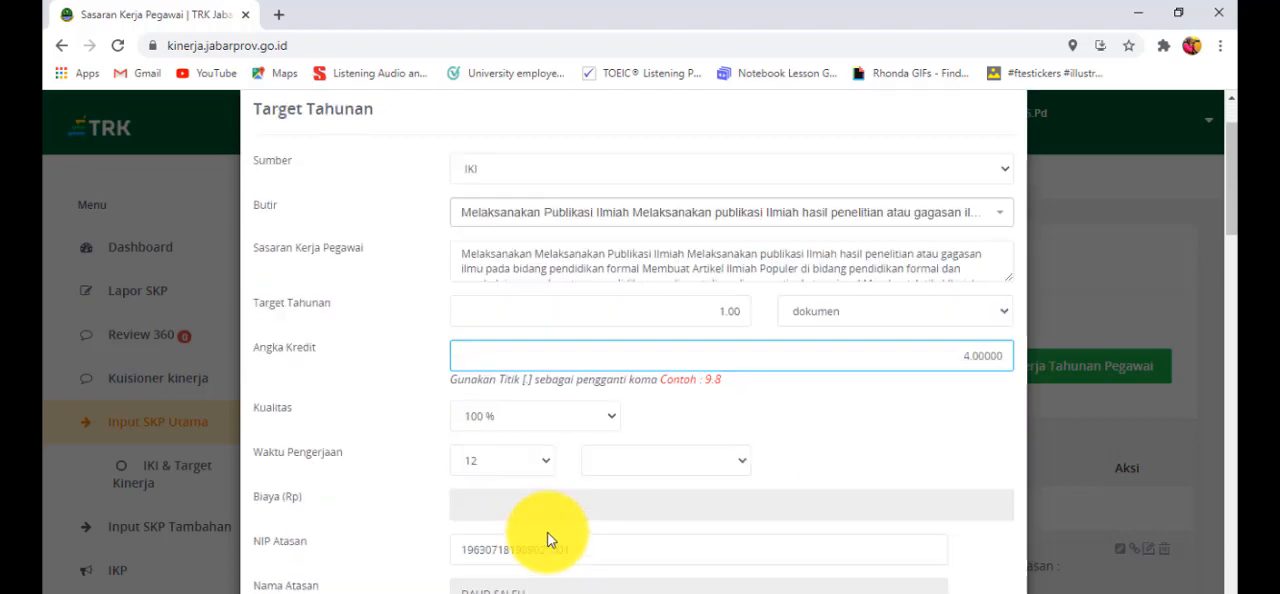
pyautogui.click(548, 462)
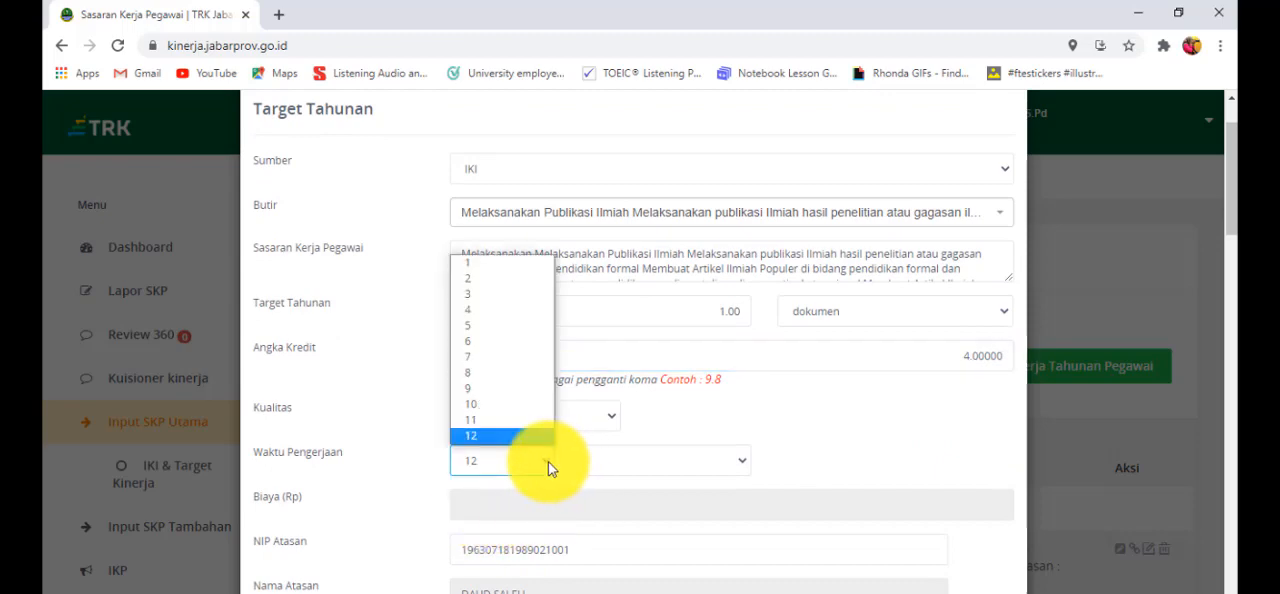
pyautogui.click(500, 342)
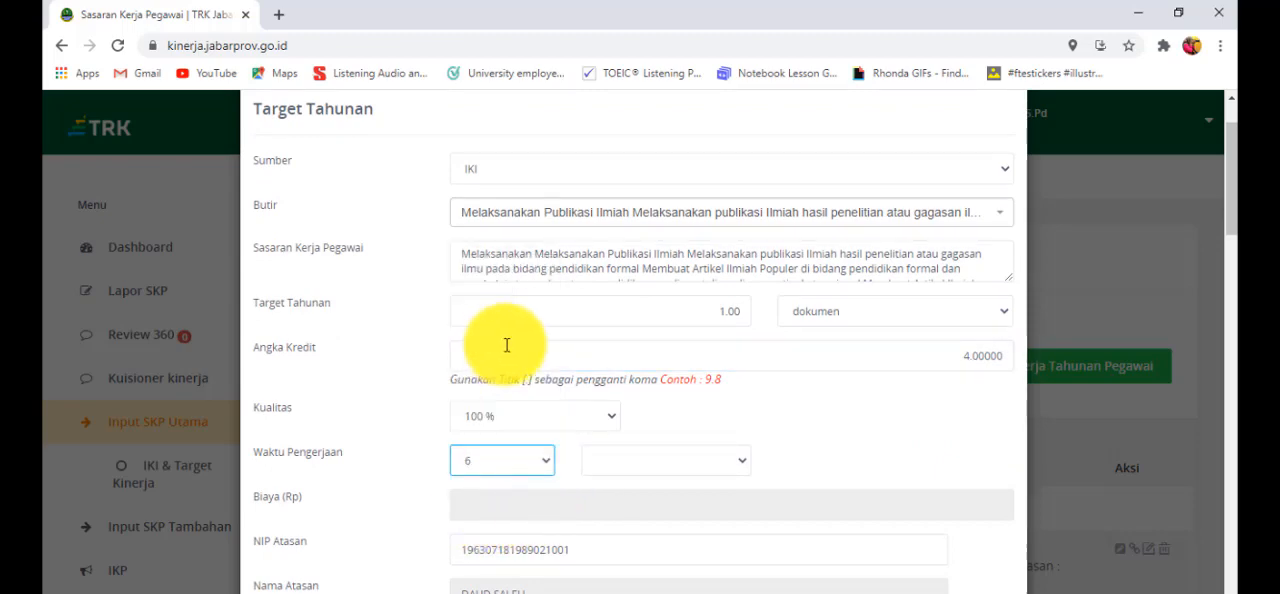
pyautogui.click(743, 460)
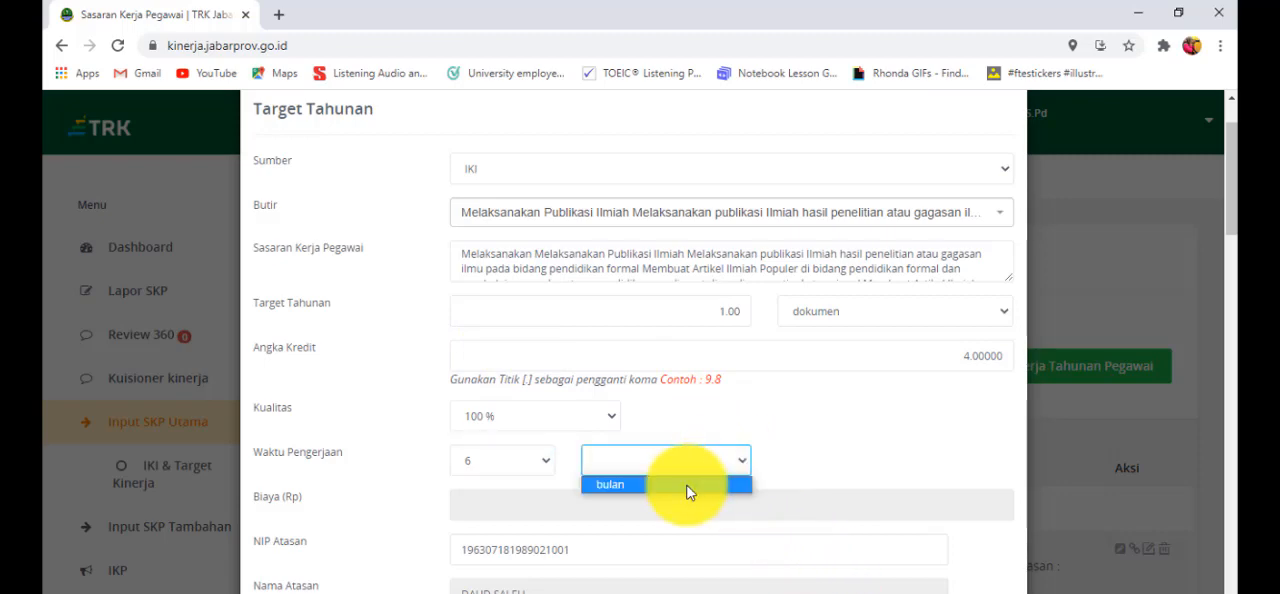
pyautogui.click(688, 489)
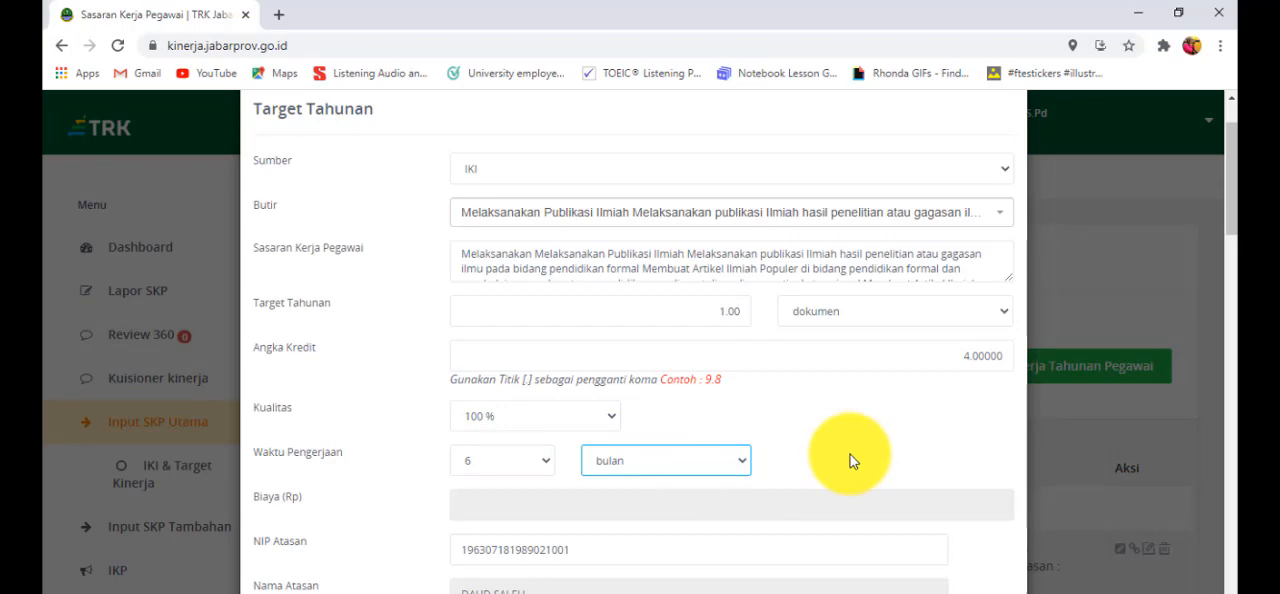
pyautogui.scroll(-3, 850, 454)
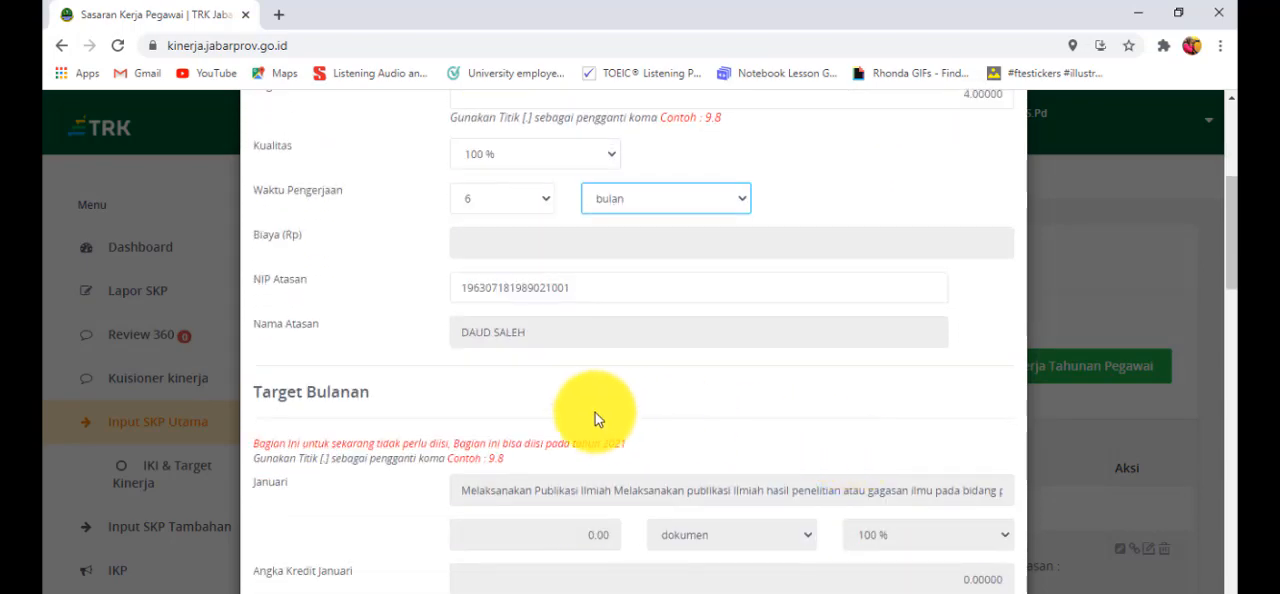
pyautogui.scroll(-1, 764, 398)
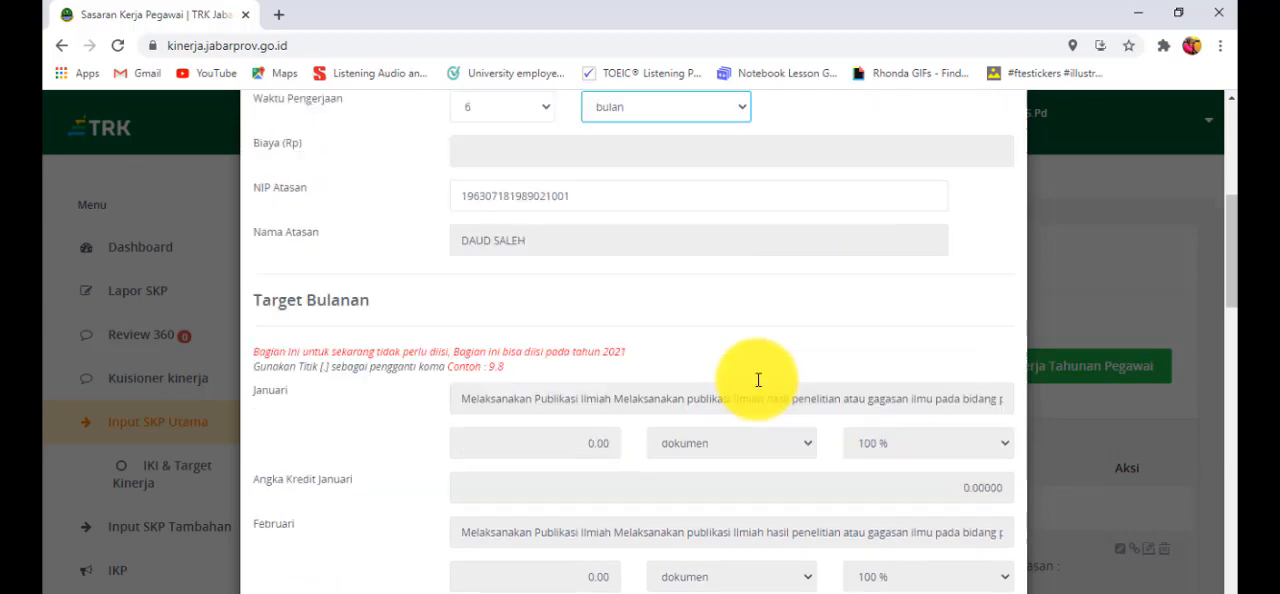
pyautogui.scroll(-15, 758, 380)
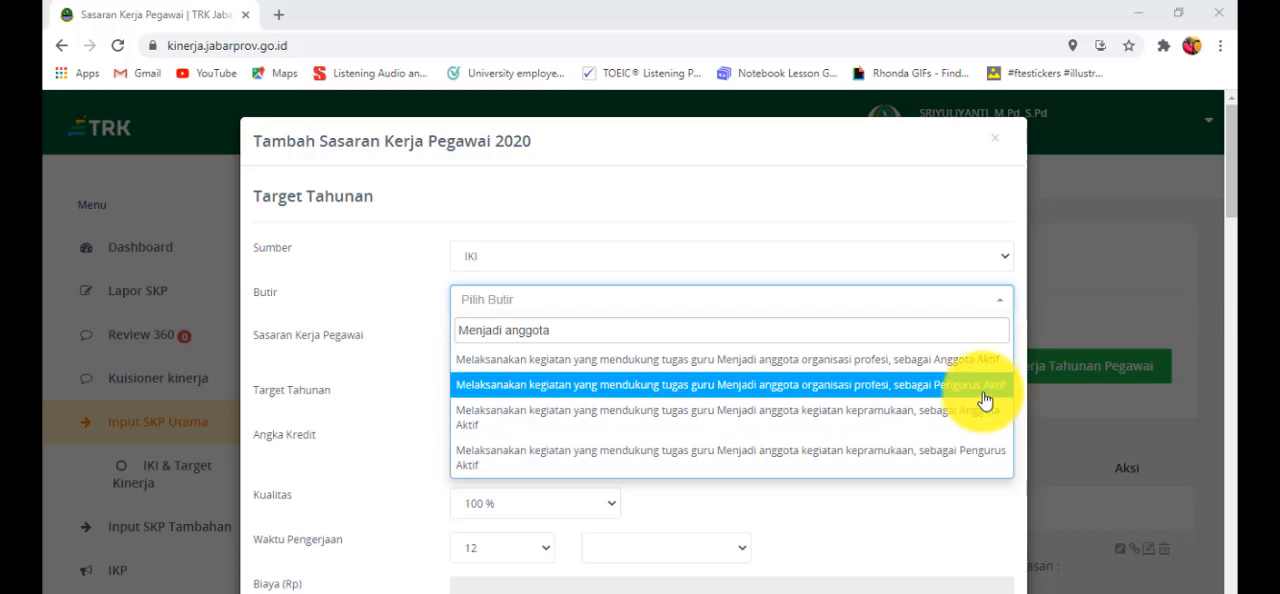
# - Choose the Butir on being an Anggota Aktif of a professional organisation and set its Target Tahunan to 1 dokumen
pyautogui.click(810, 373)
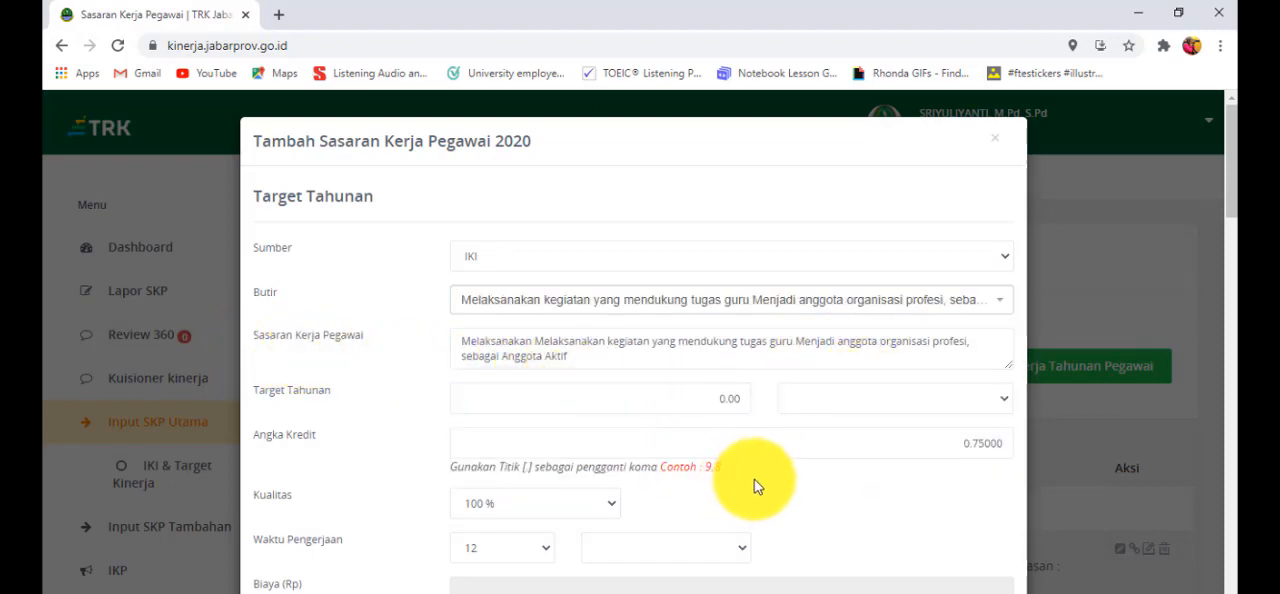
pyautogui.click(726, 398)
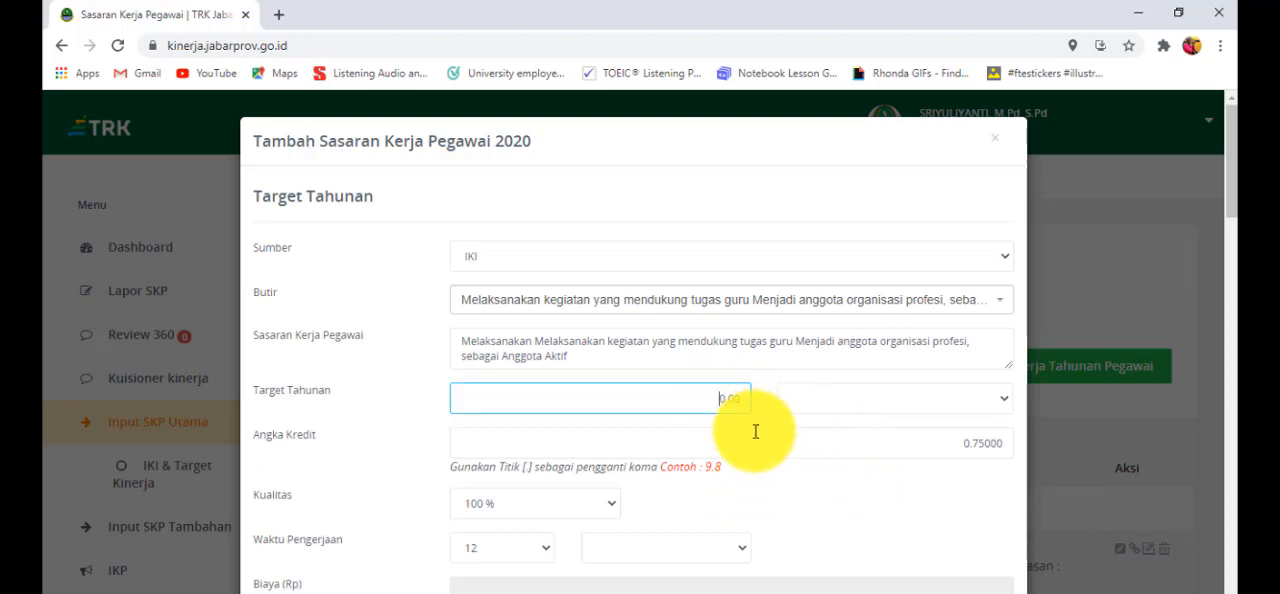
pyautogui.click(1006, 399)
pyautogui.click(971, 422)
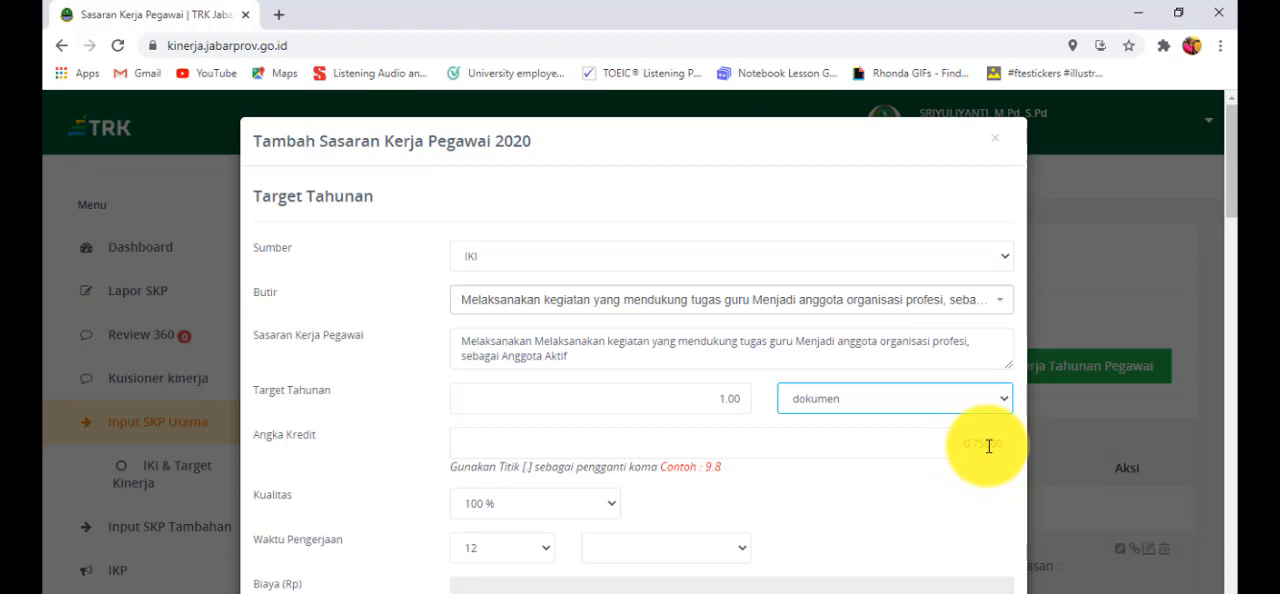
# - Set the professional organisation target's Waktu Pengerjaan to 12 bulan, leaving its monthly targets unfilled
pyautogui.scroll(-2, 544, 505)
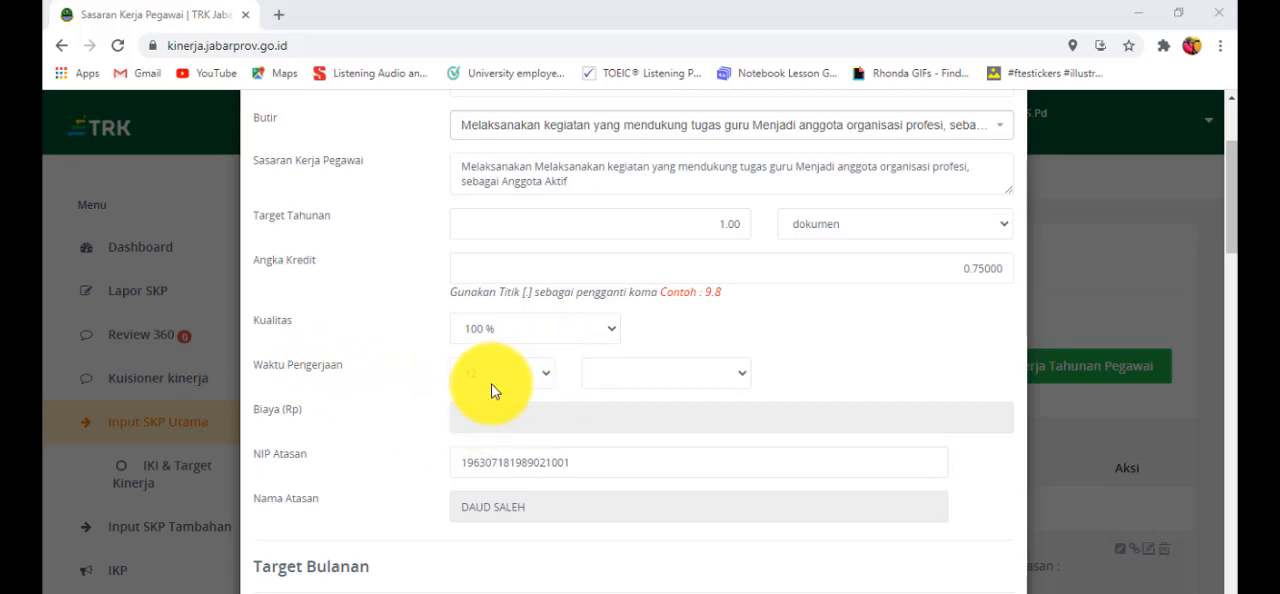
pyautogui.click(748, 374)
pyautogui.click(713, 398)
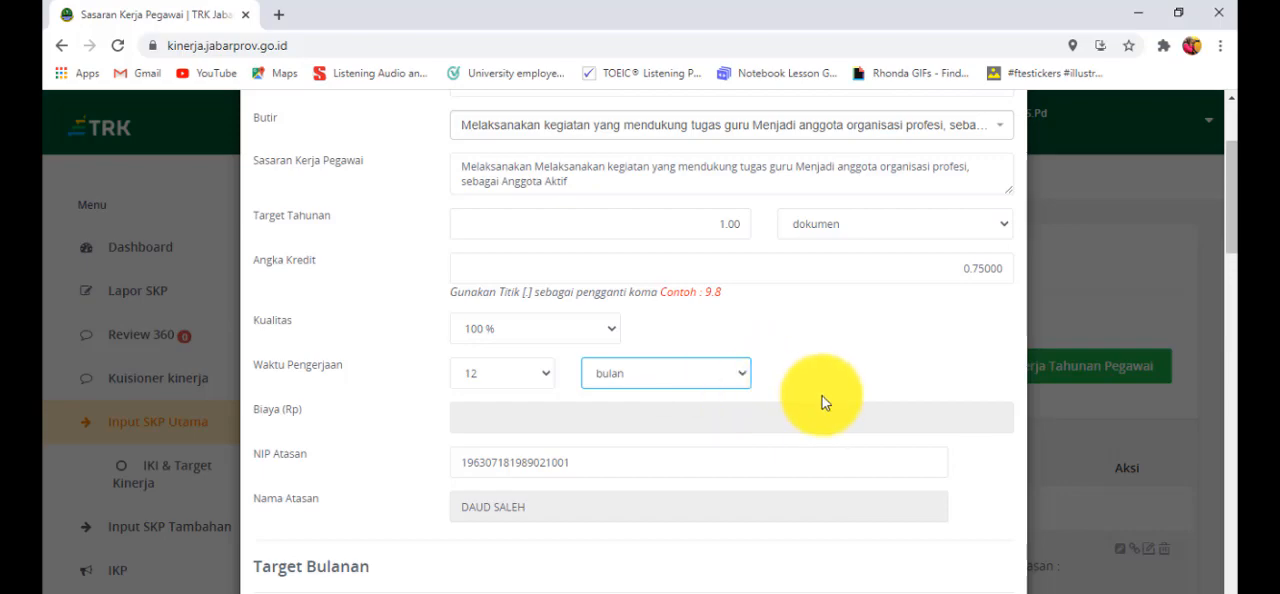
pyautogui.scroll(-15, 822, 396)
pyautogui.scroll(-2, 818, 394)
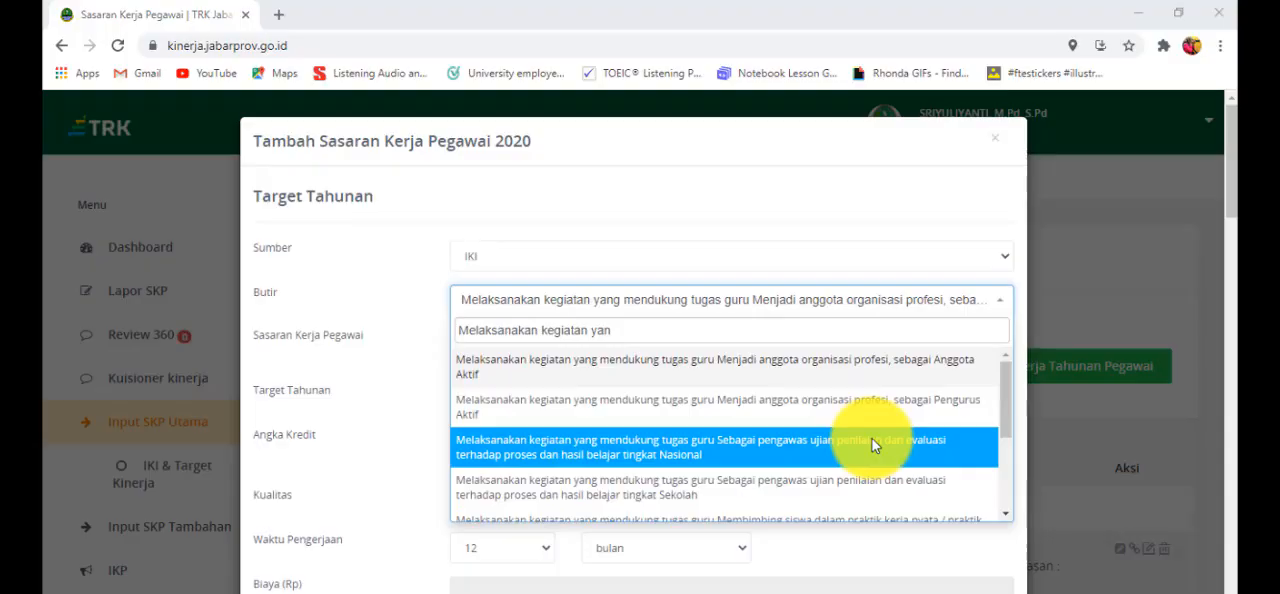
# - With Sumber set to IKI, choose the Butir on supervising exams and evaluating learning processes and results at tingkat Sekolah
pyautogui.scroll(1, 872, 439)
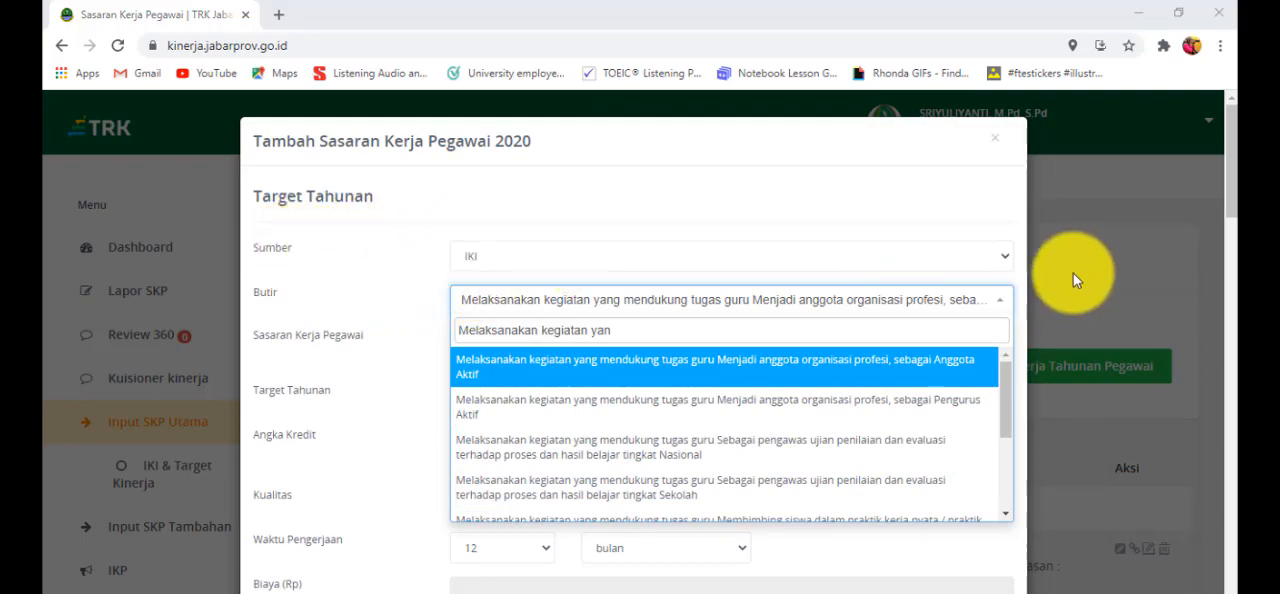
pyautogui.click(1009, 257)
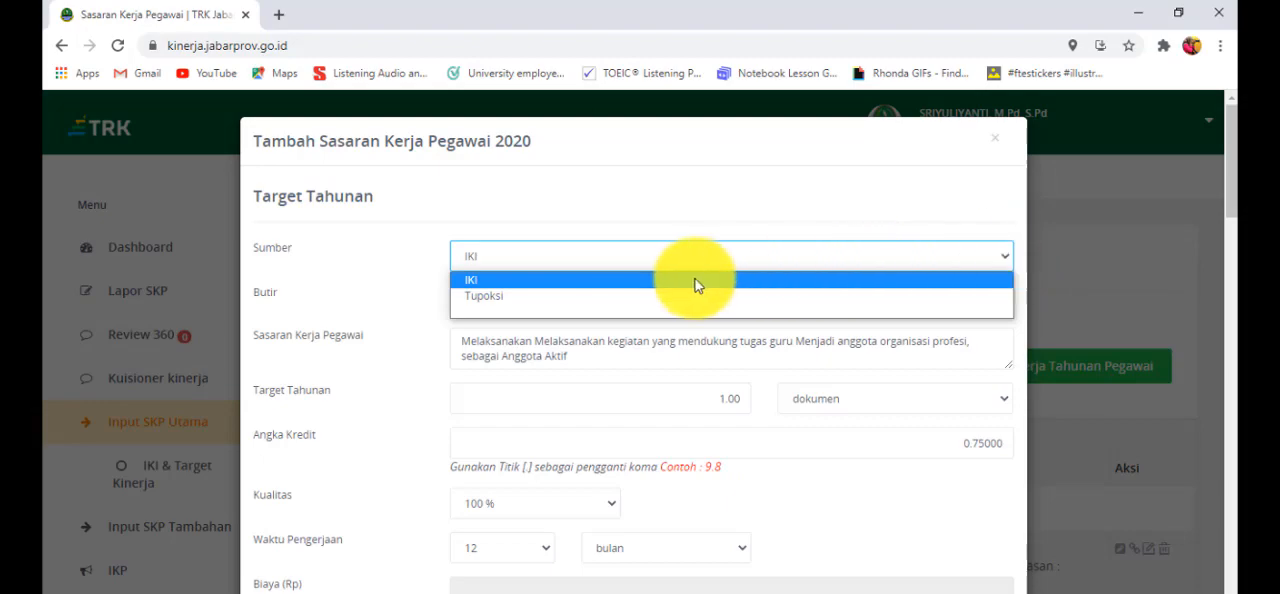
pyautogui.click(697, 283)
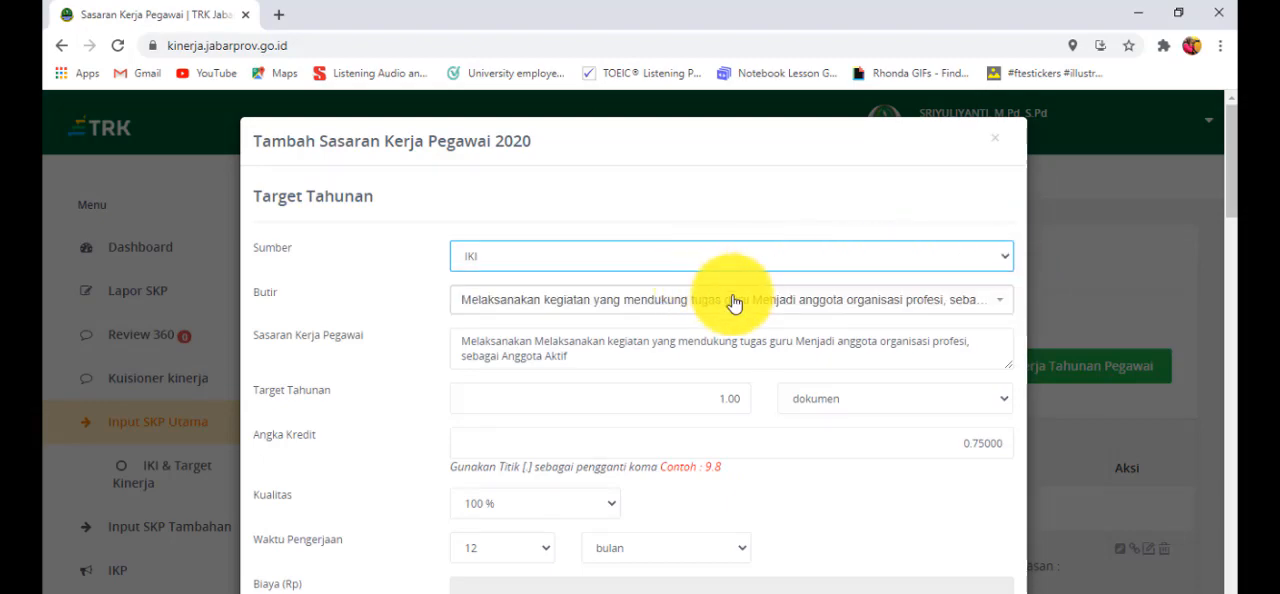
pyautogui.click(990, 307)
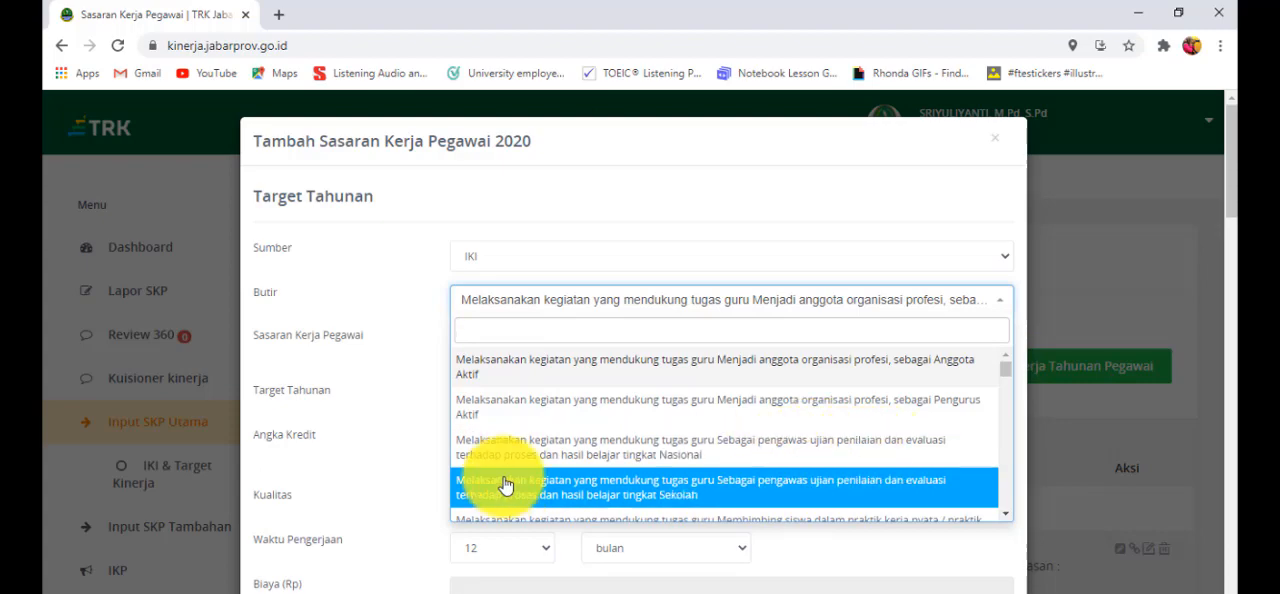
pyautogui.click(626, 505)
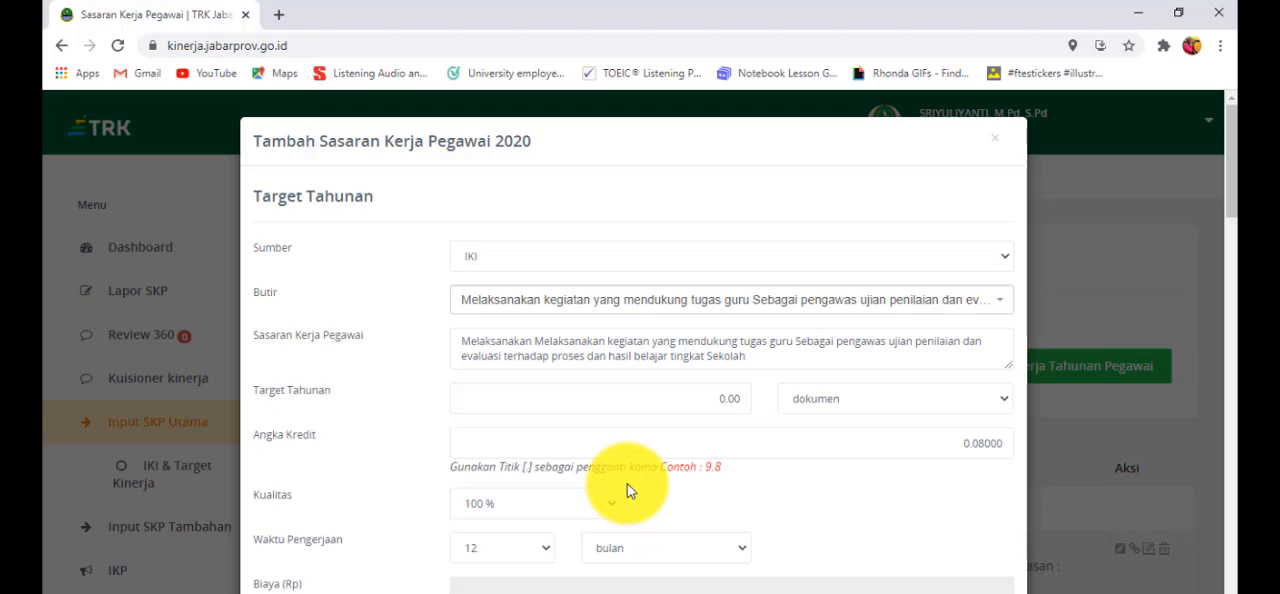
# - Set the school exam supervision target's Target Tahunan to 1 dokumen
pyautogui.click(728, 403)
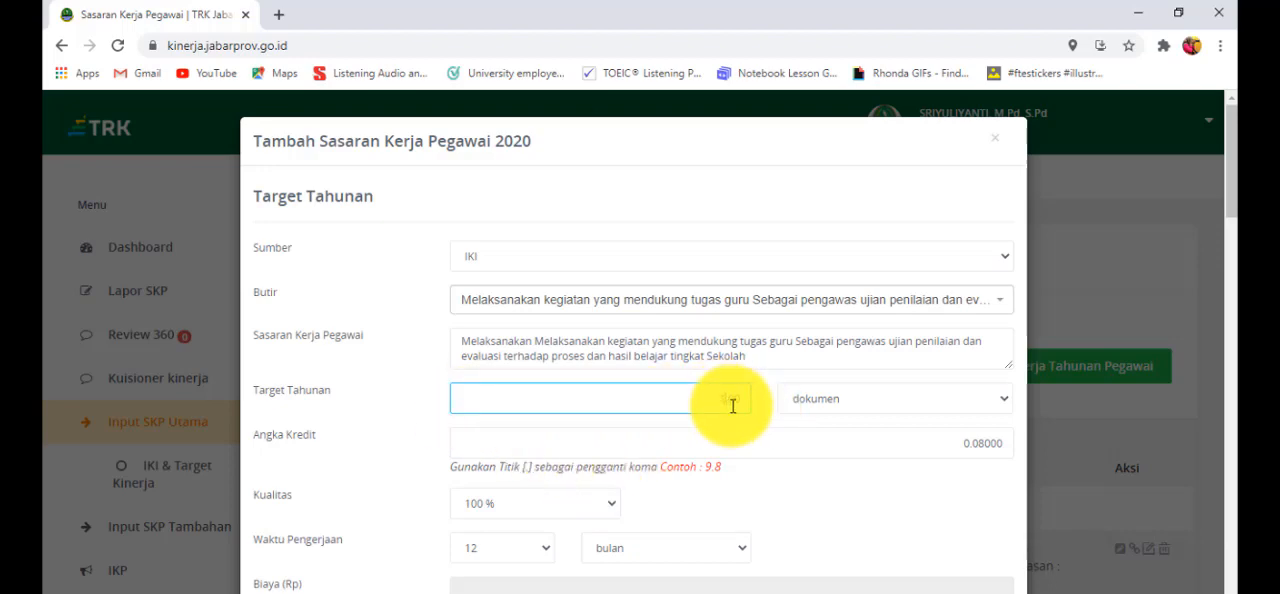
pyautogui.write('1.00')
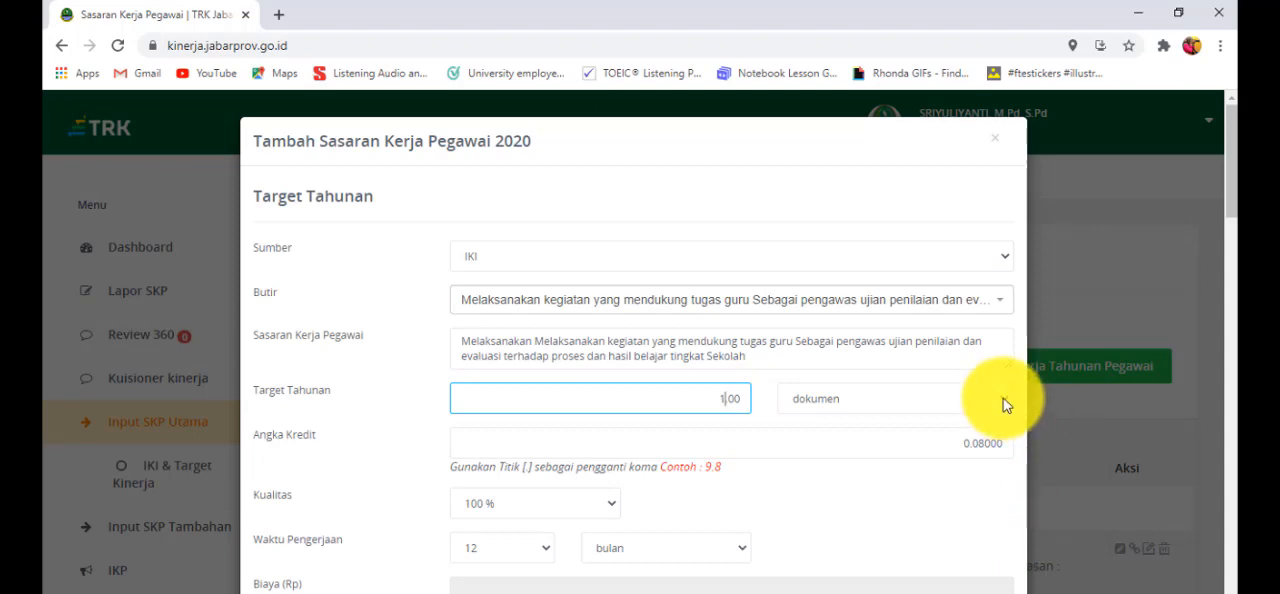
pyautogui.click(1005, 400)
pyautogui.click(982, 423)
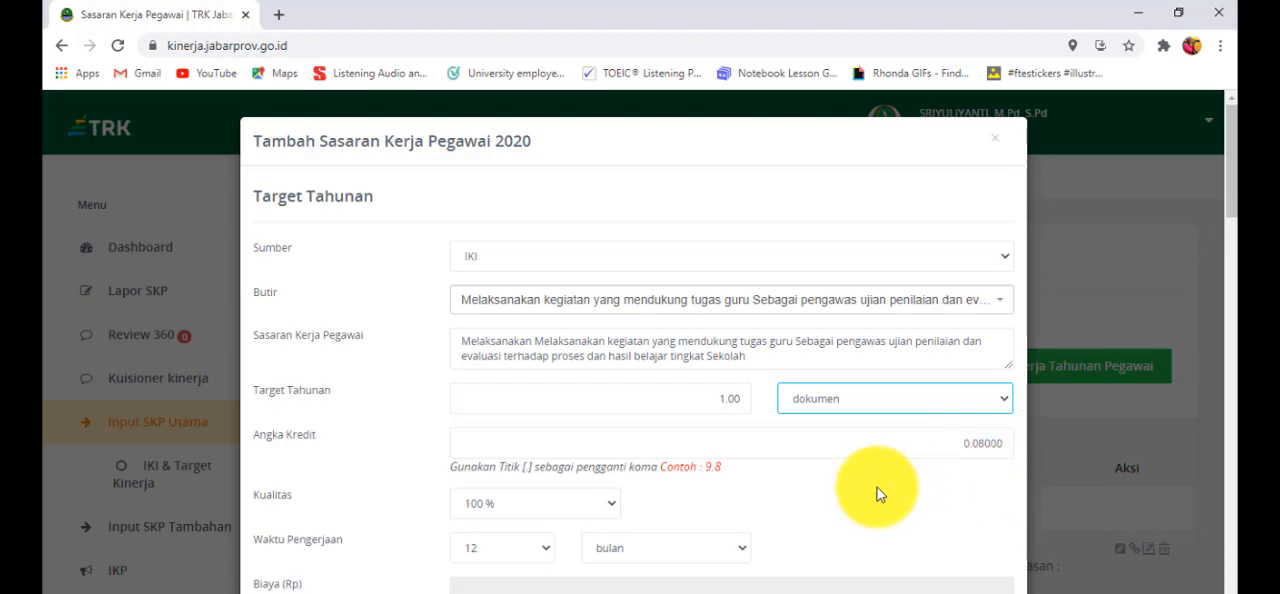
# - Set the school exam supervision target's Waktu Pengerjaan to 1 bulan, leaving its monthly targets unfilled
pyautogui.scroll(-1, 877, 494)
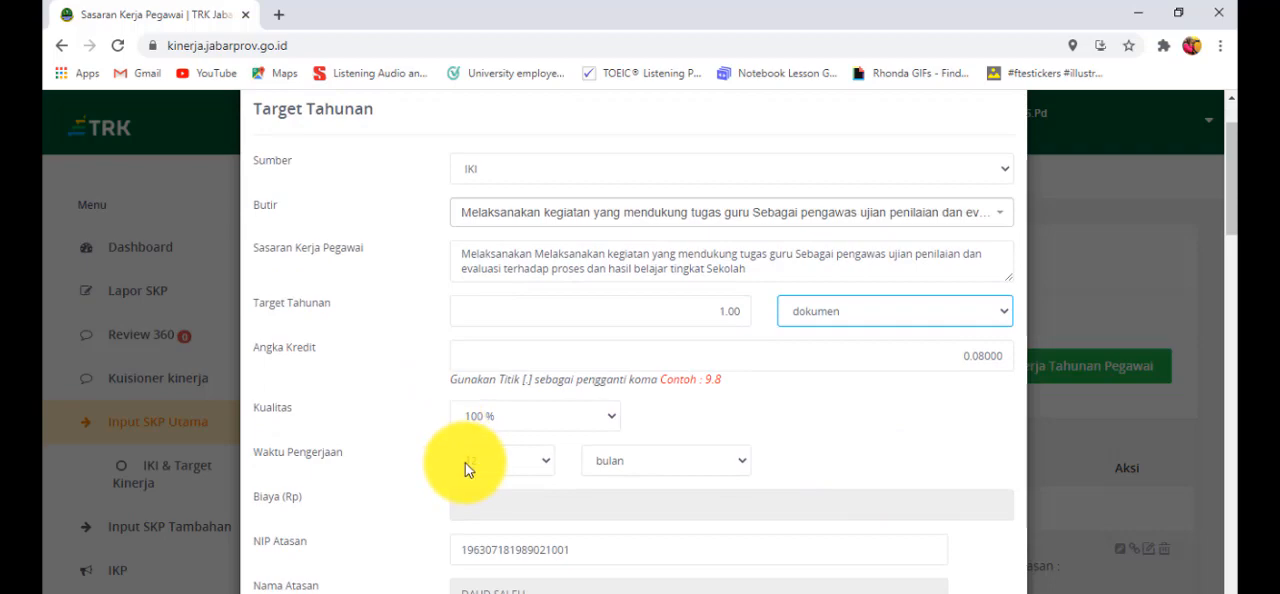
pyautogui.click(546, 458)
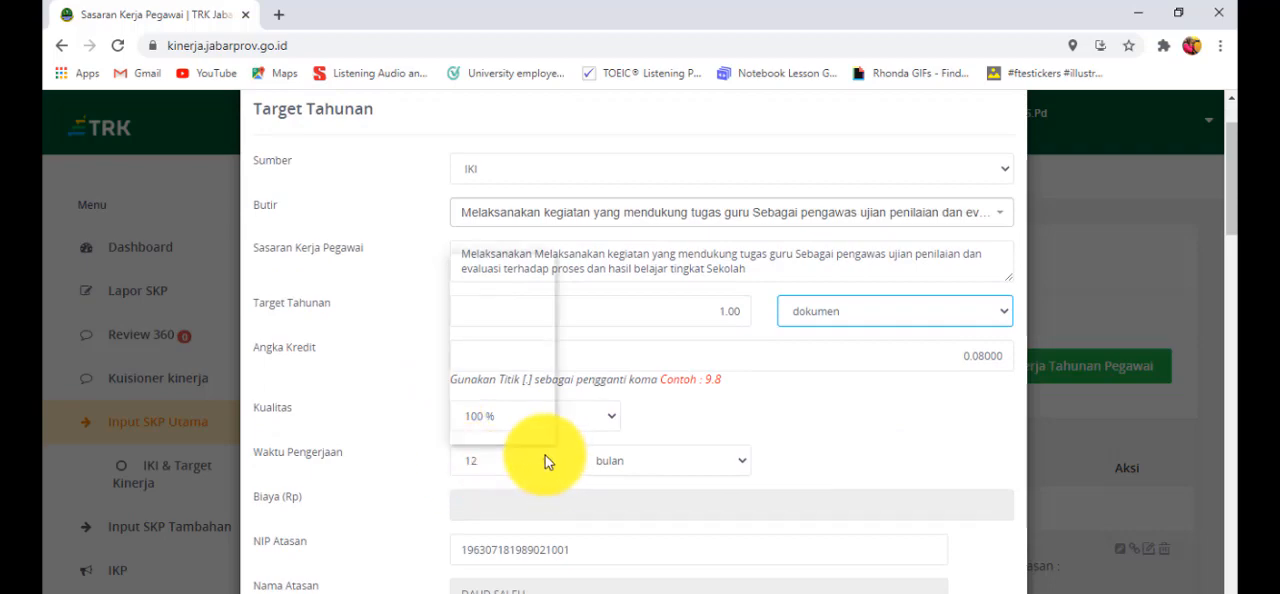
pyautogui.click(508, 264)
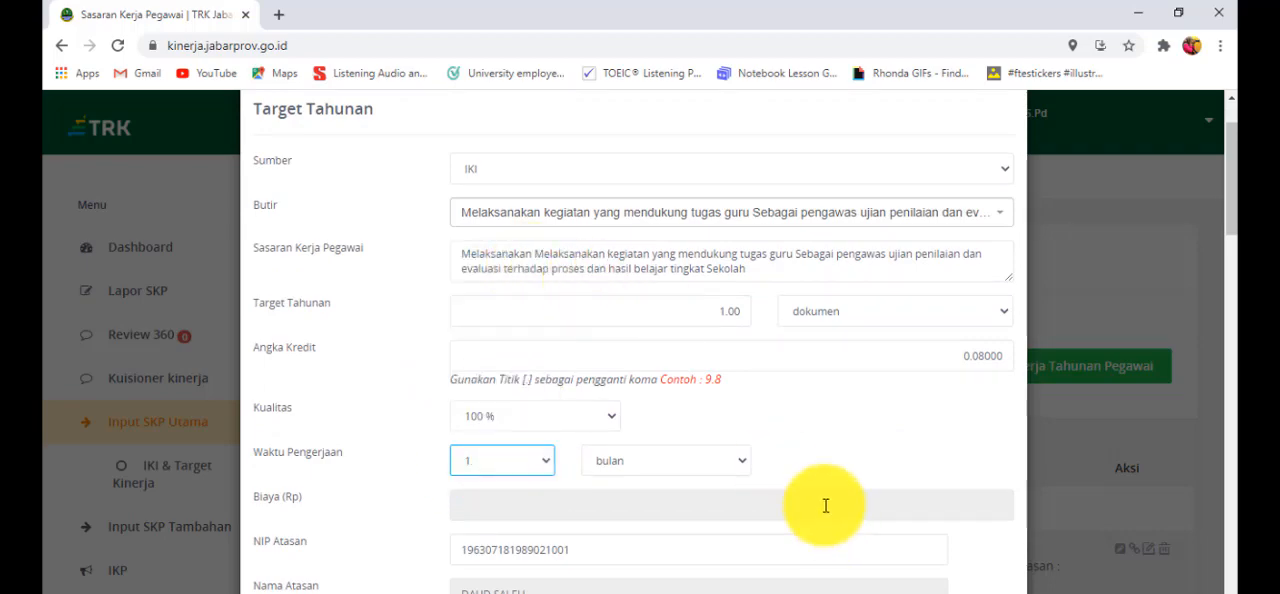
pyautogui.scroll(-1, 800, 450)
pyautogui.scroll(-15, 800, 450)
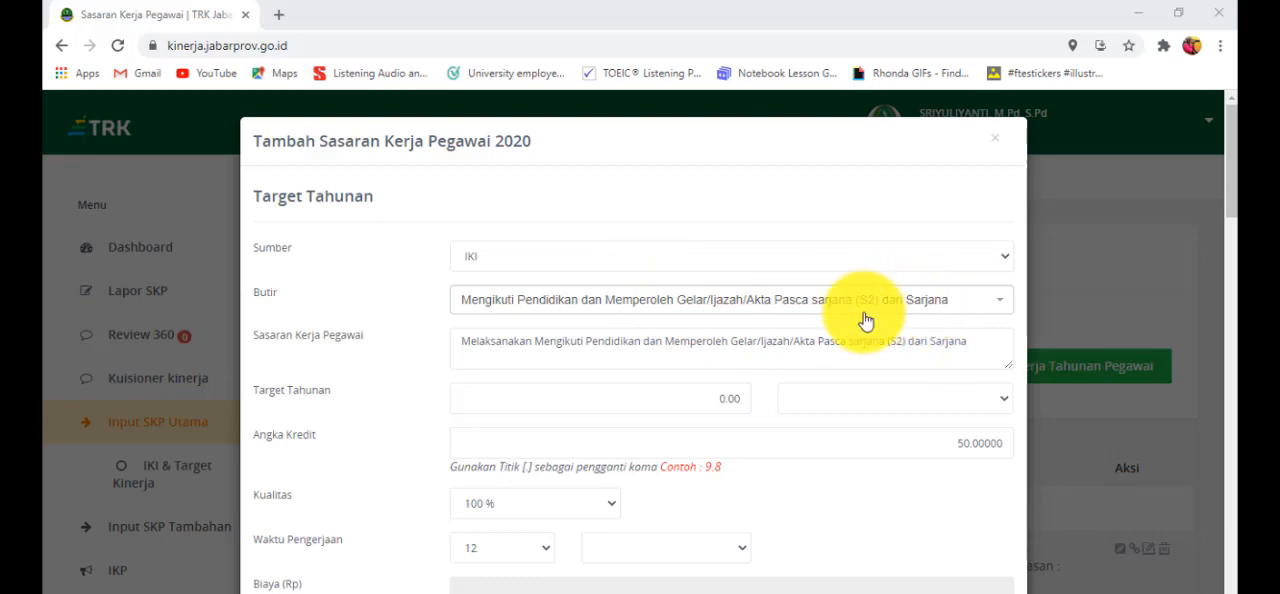
# - Browse the Butir options from the education degree items down to Perolehan penghargaan/tanda jasa
pyautogui.click(961, 314)
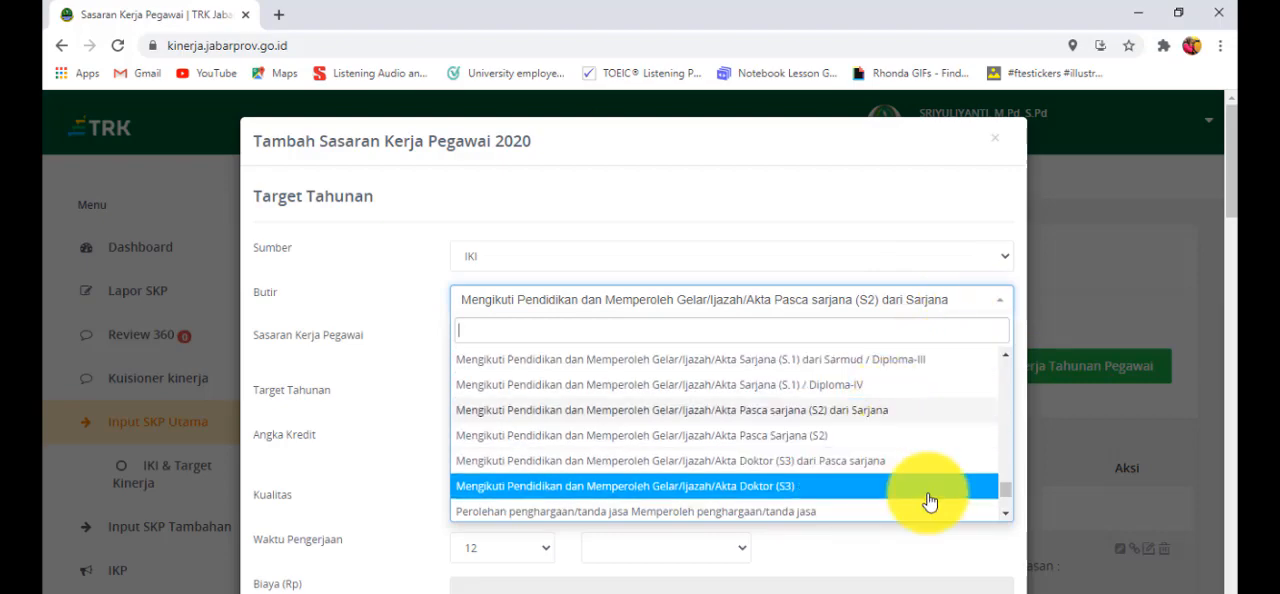
pyautogui.press('Down')
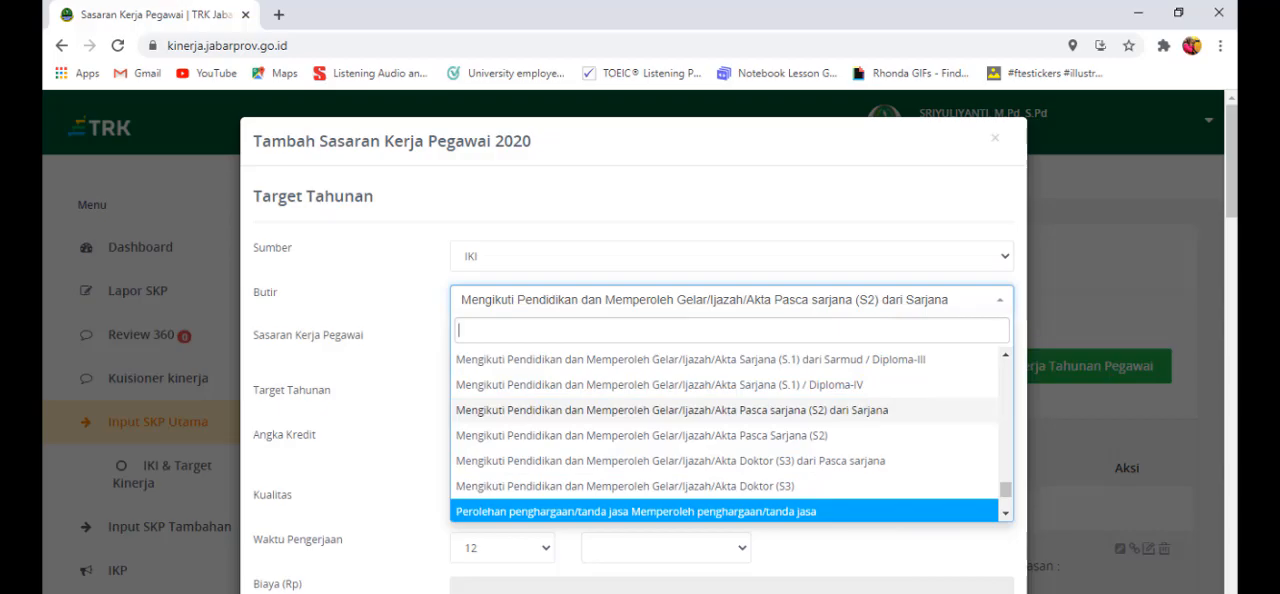